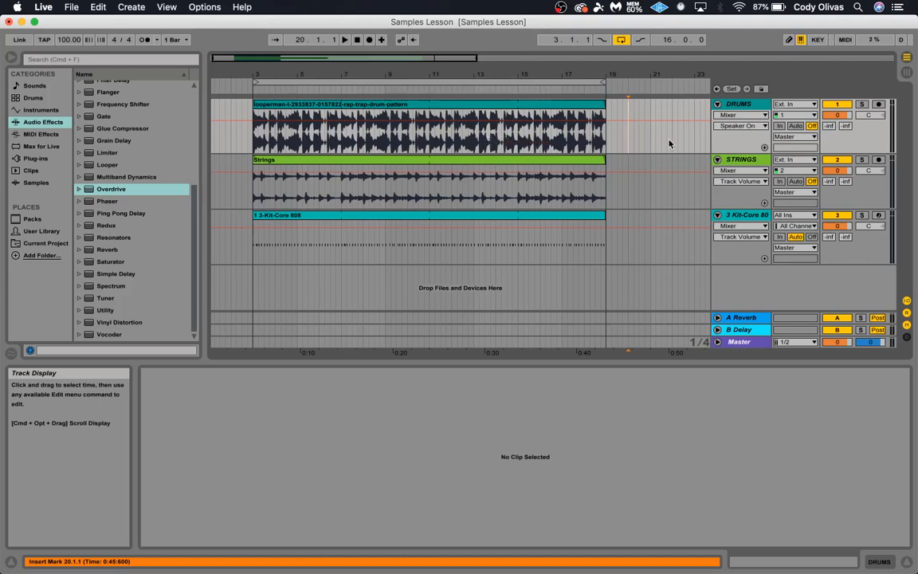
Show the DRUMS track's Mixer Speaker On automation and make it switch off shortly after bar 16.
left_click(878, 104)
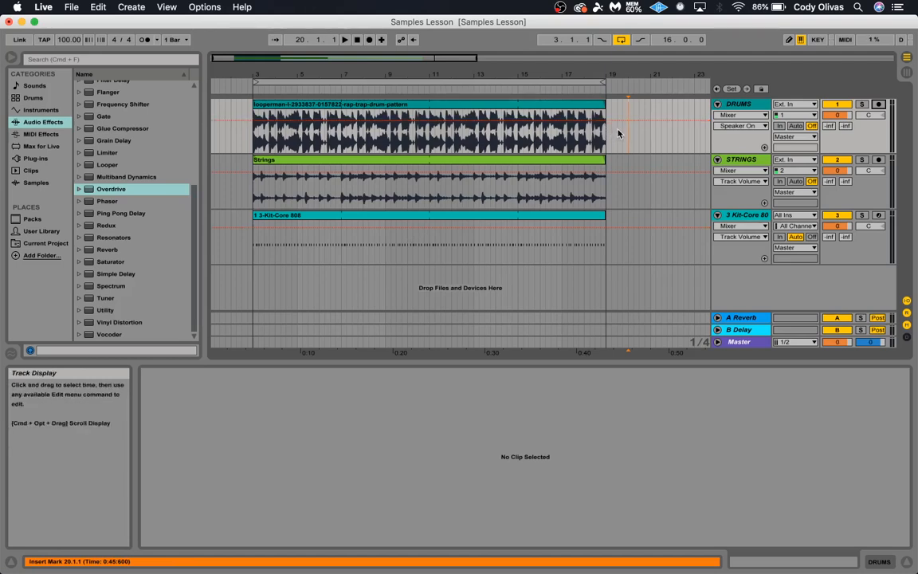
left_click(740, 116)
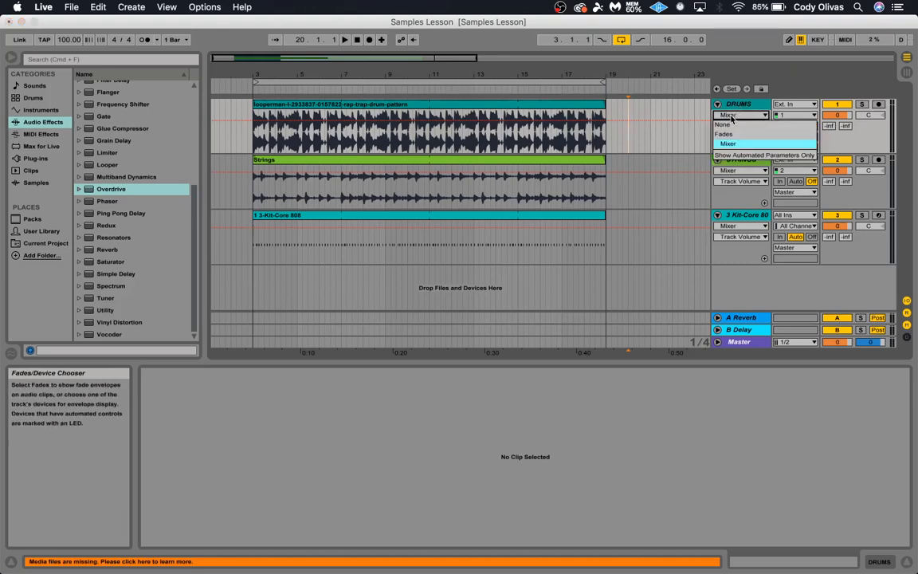
left_click(727, 144)
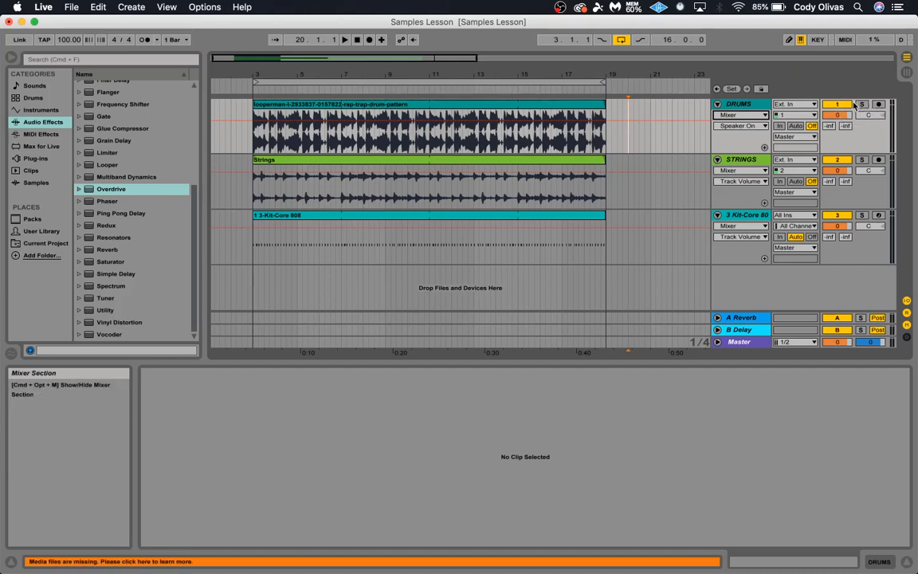
left_click(751, 128)
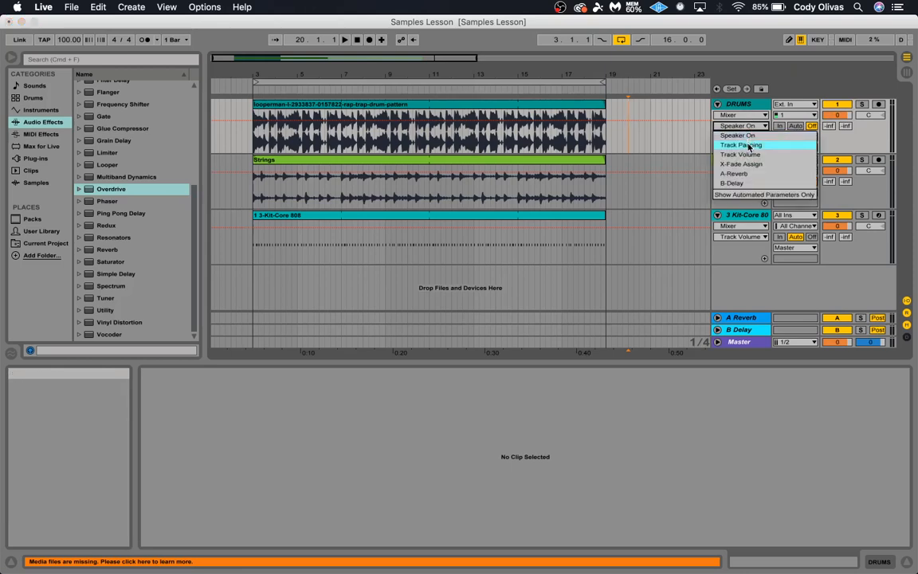
left_click(743, 132)
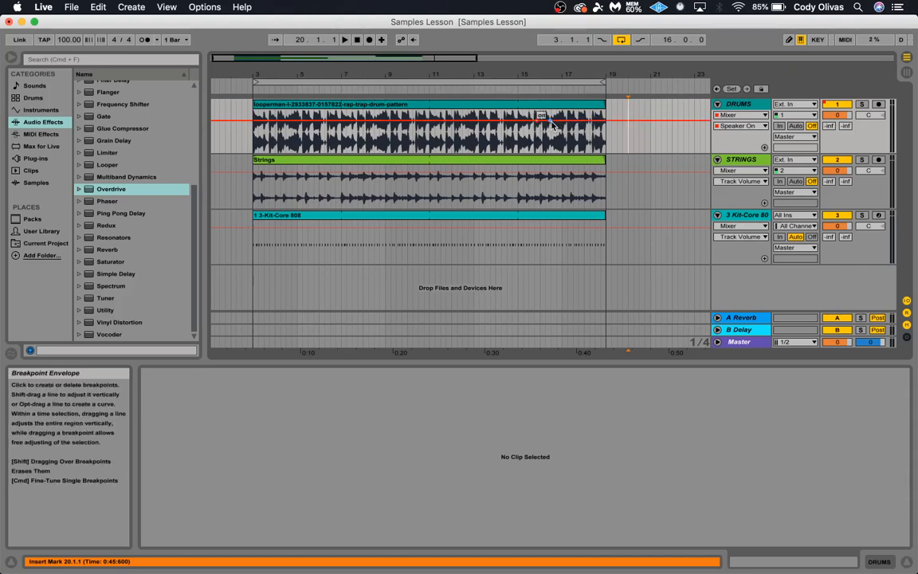
left_click_drag(549, 124, 553, 137)
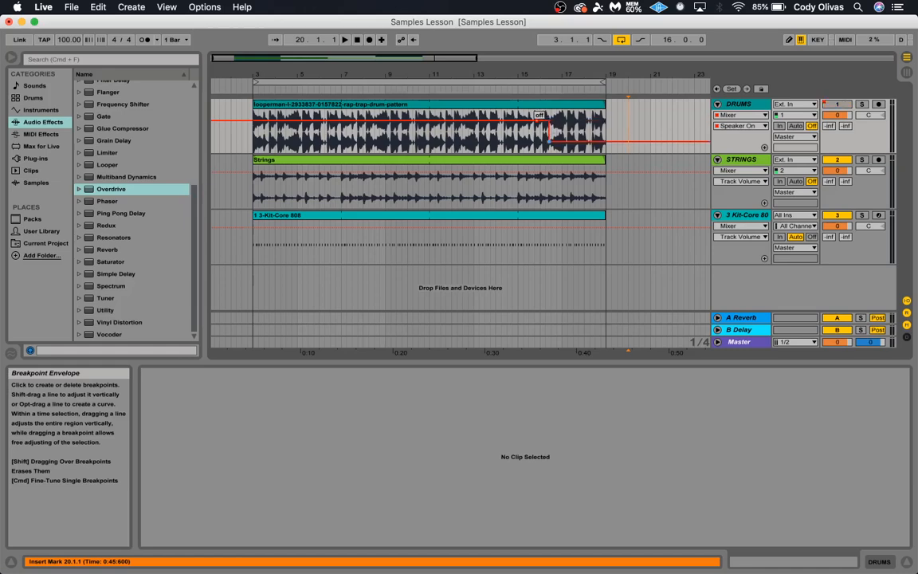
Play the arrangement from bar 16 to hear the Speaker On automation on the DRUMS track.
left_click(545, 137)
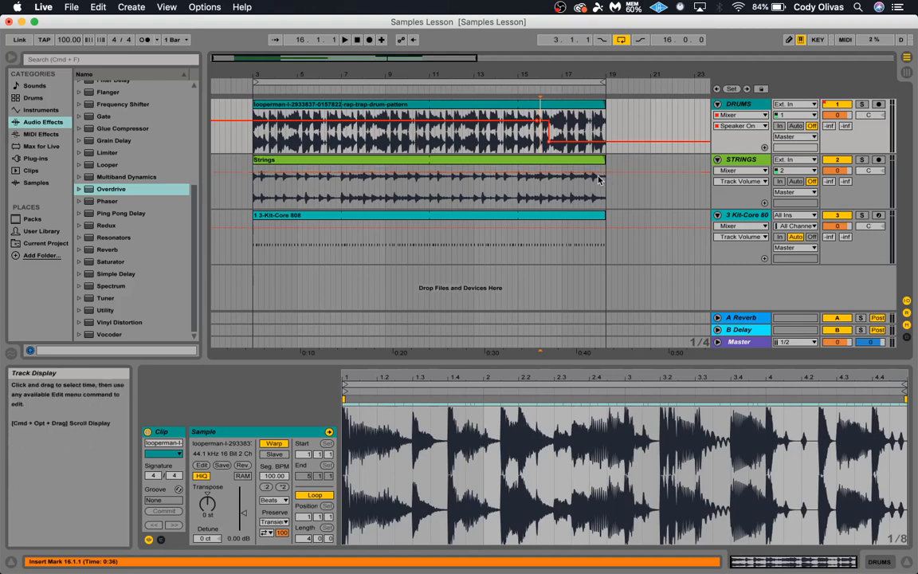
key("space")
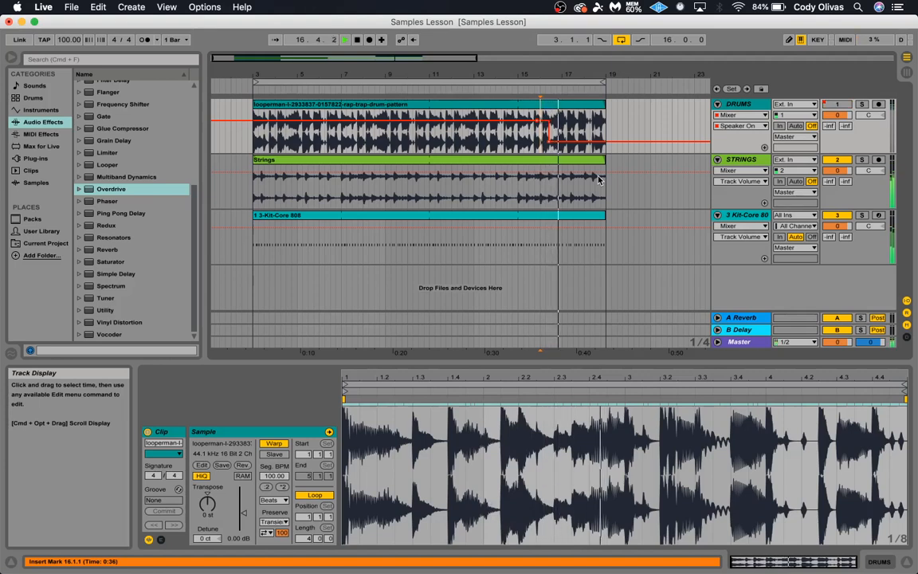
key("space")
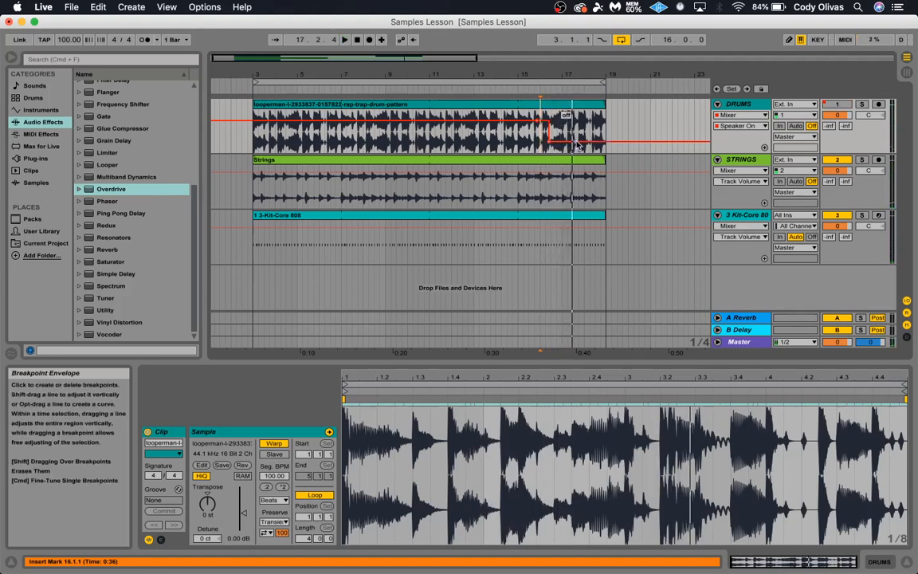
Switch the DRUMS track's Speaker On automation back on late in bar 17 and play through that section.
left_click_drag(574, 144, 574, 120)
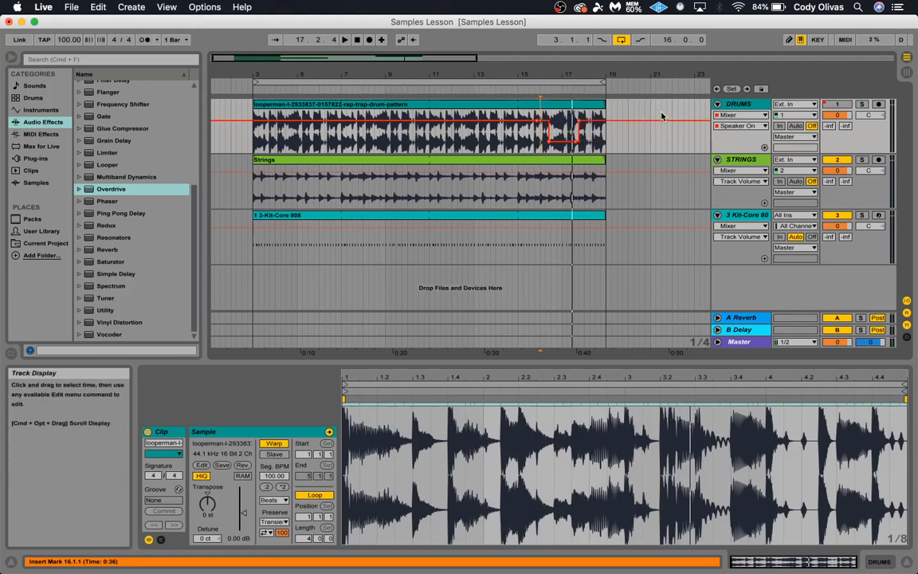
key("space")
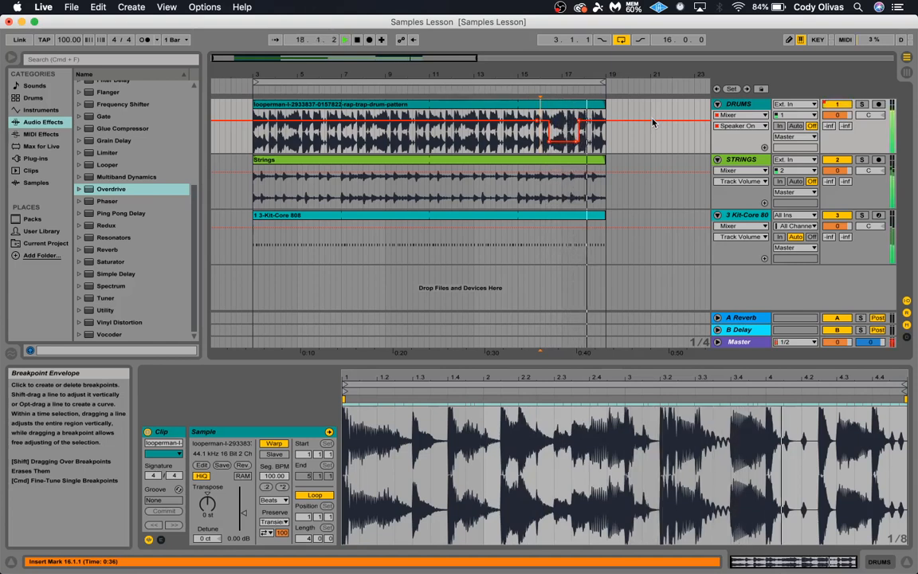
key("space")
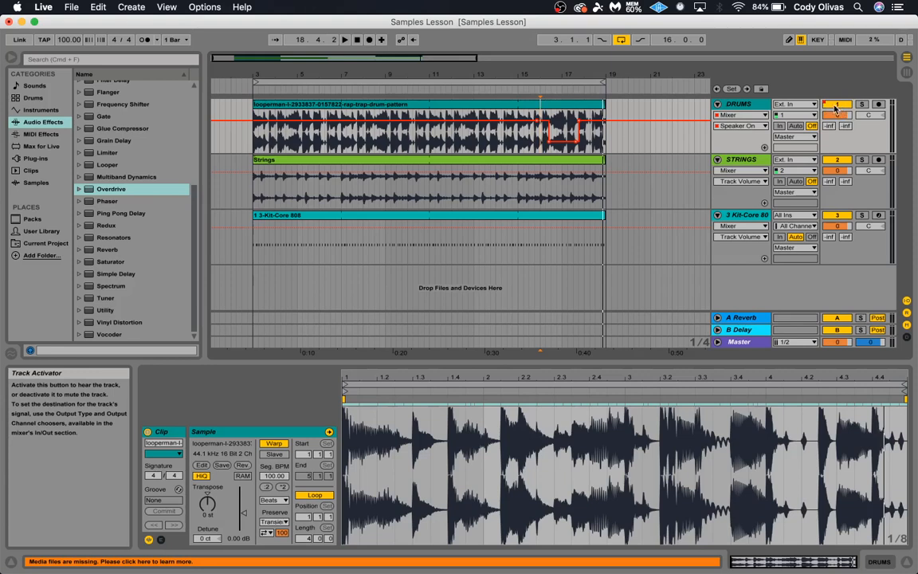
Check which devices and mixer controls of the DRUMS track are marked as automated.
left_click(735, 118)
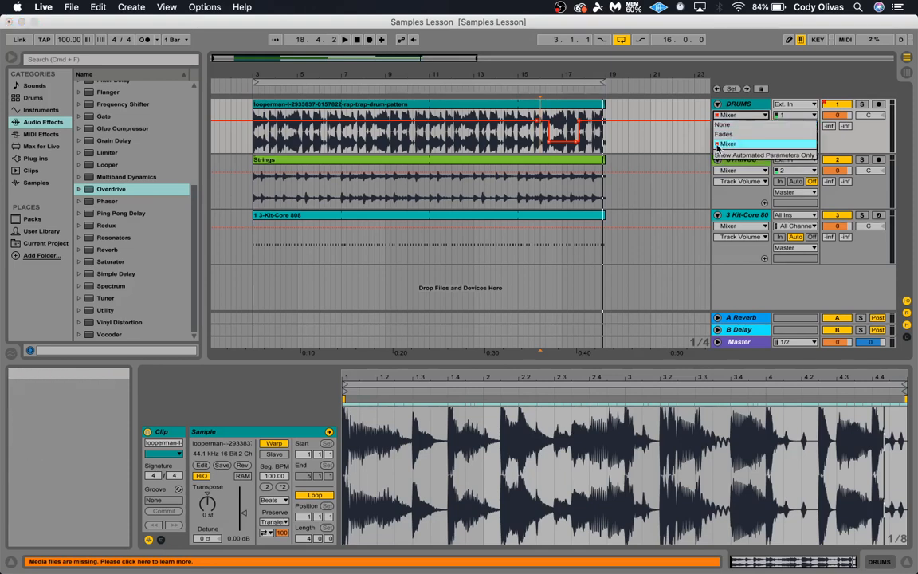
left_click(721, 145)
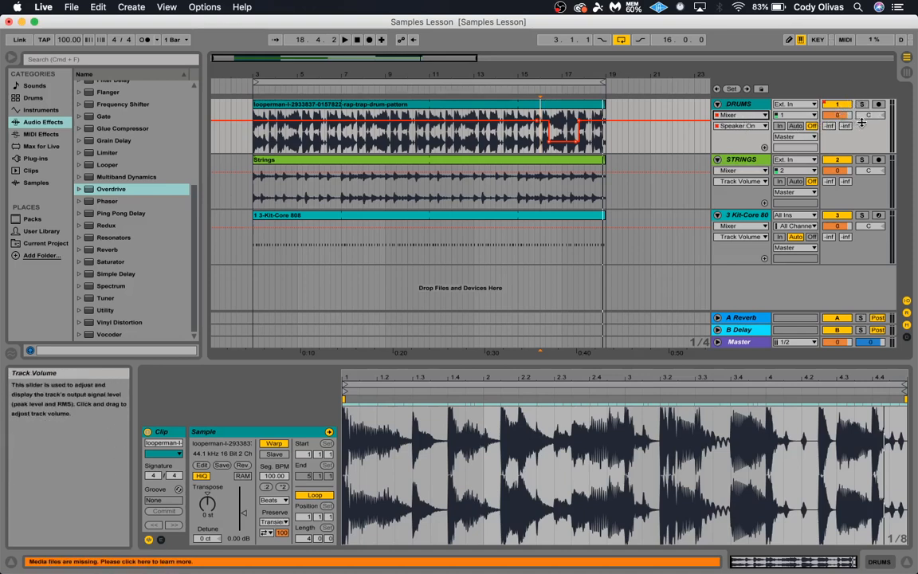
left_click(740, 127)
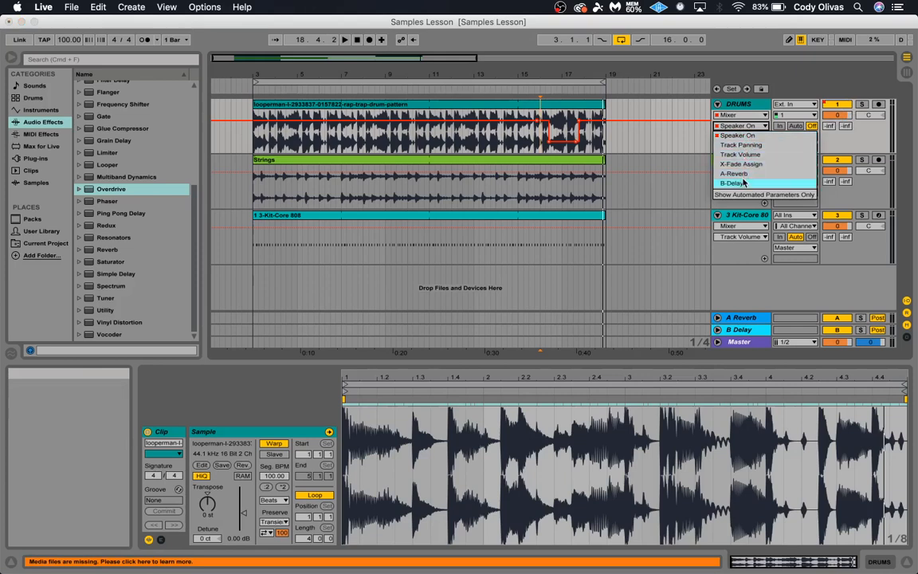
left_click(721, 135)
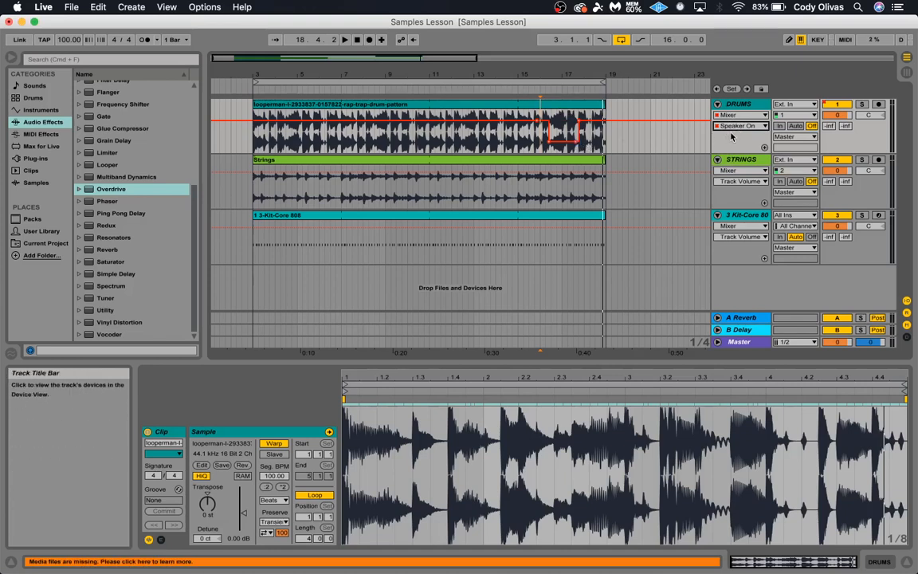
Delete the Speaker On automation from the DRUMS track's activator.
right_click(833, 105)
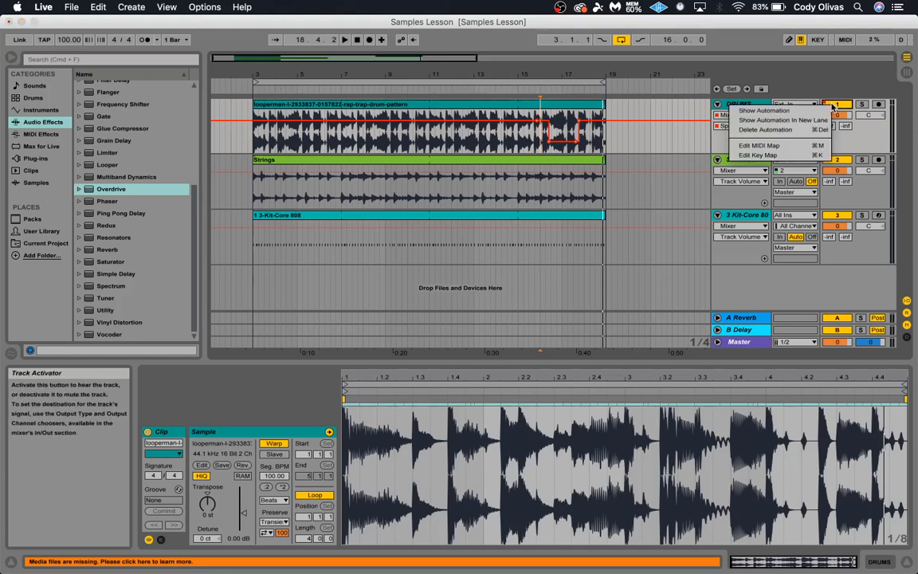
left_click(767, 129)
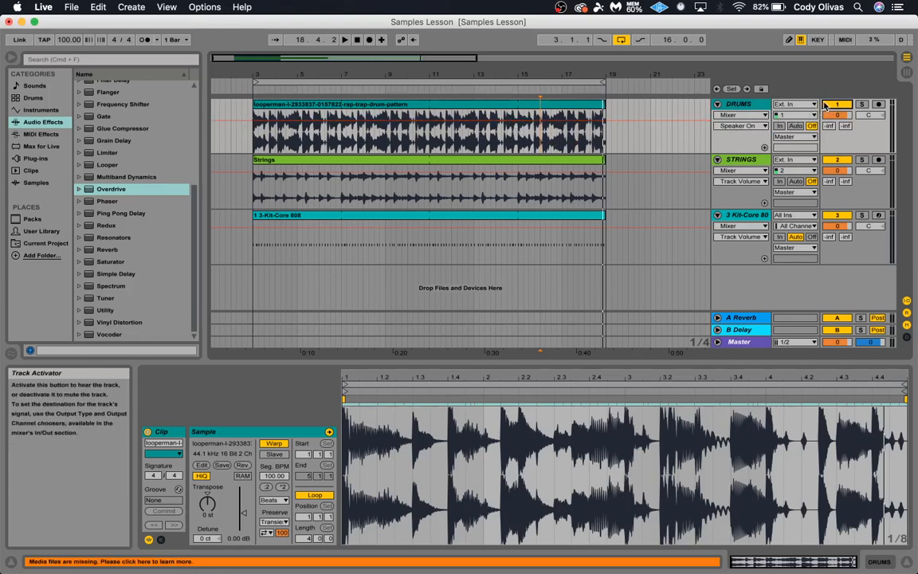
Display the DRUMS track's Mixer automation for Track Volume instead of Speaker On.
left_click(739, 118)
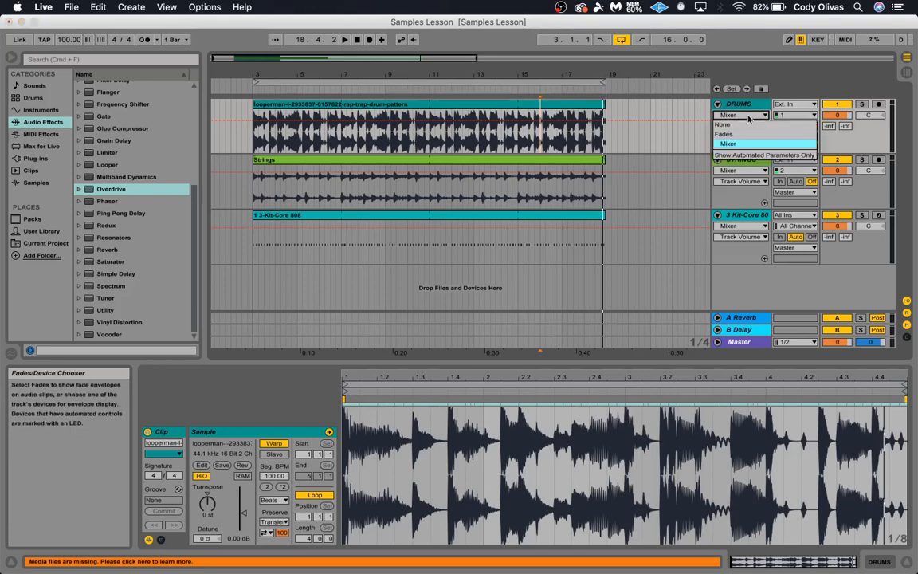
left_click(749, 118)
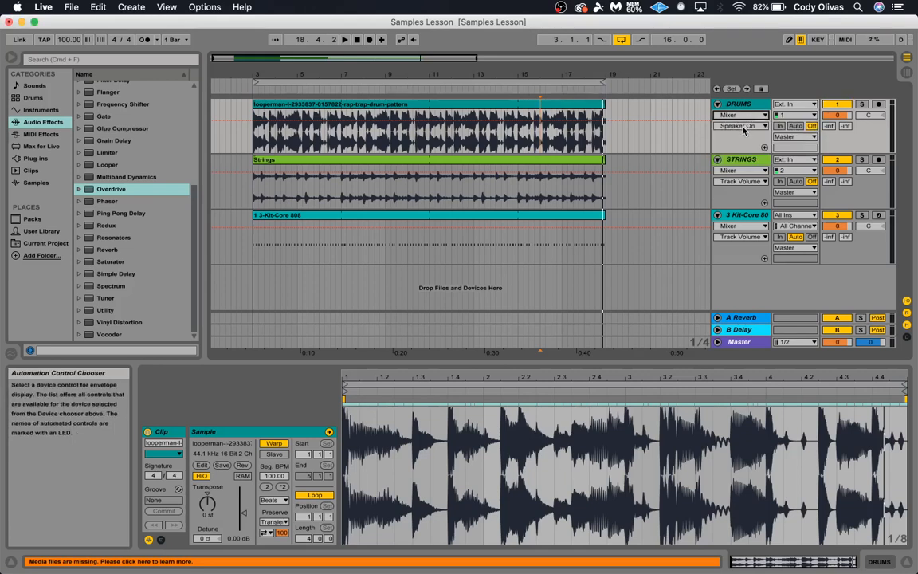
left_click(740, 126)
left_click(749, 134)
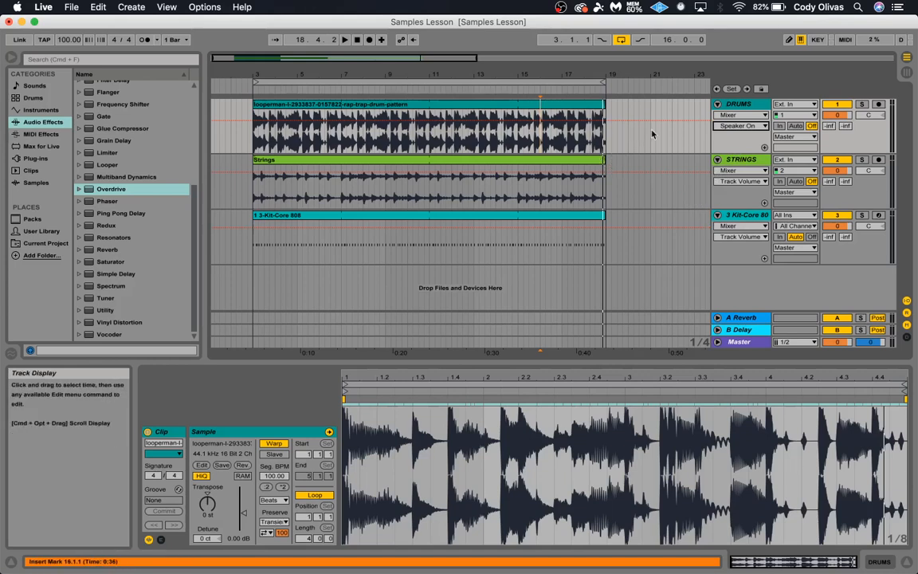
left_click(838, 117)
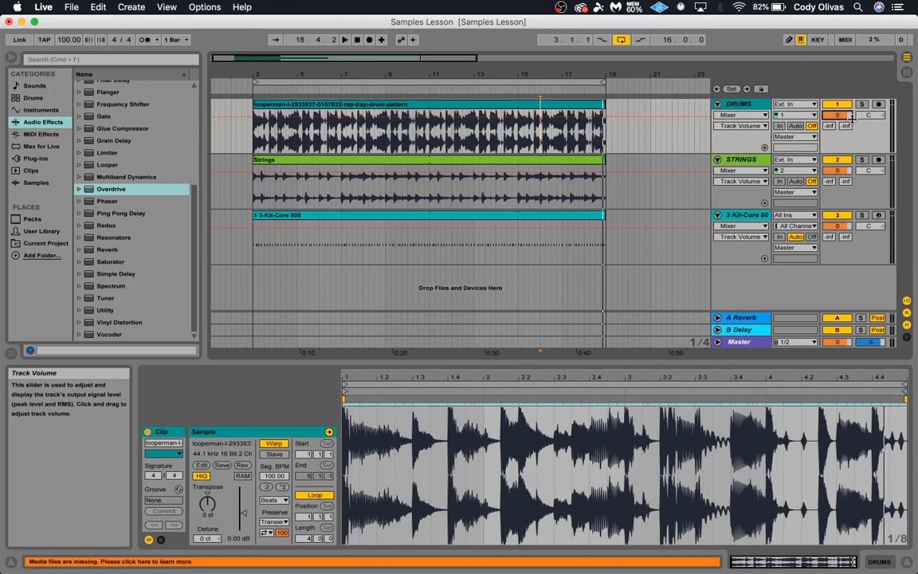
left_click(748, 118)
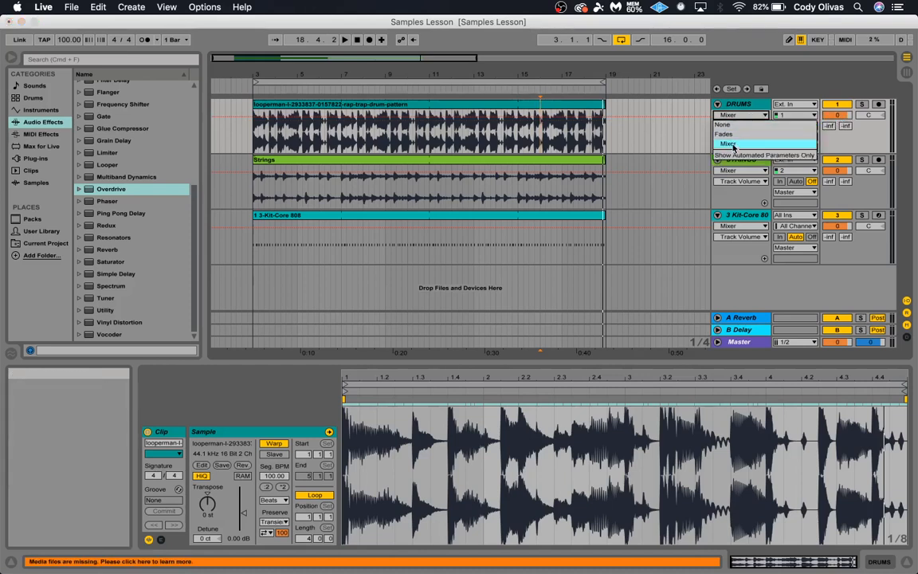
left_click(732, 146)
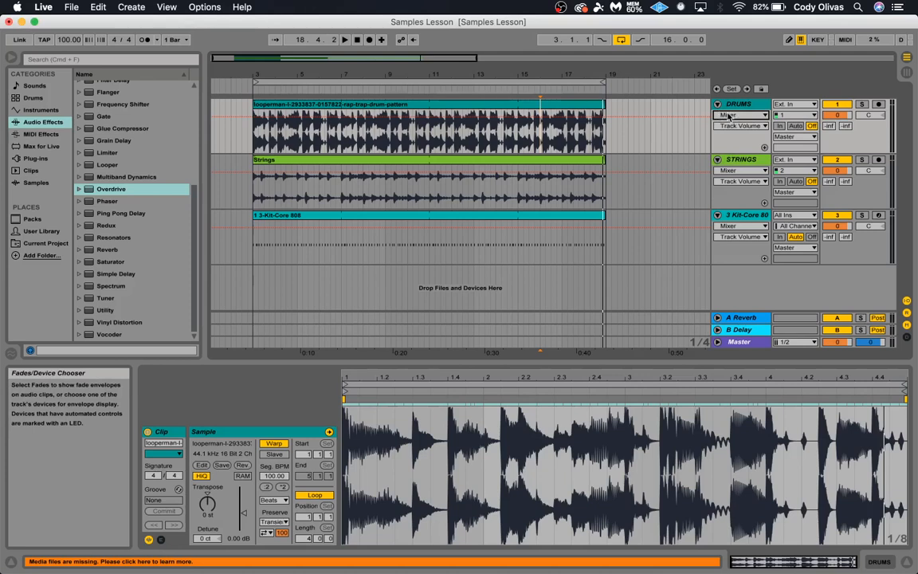
left_click(745, 127)
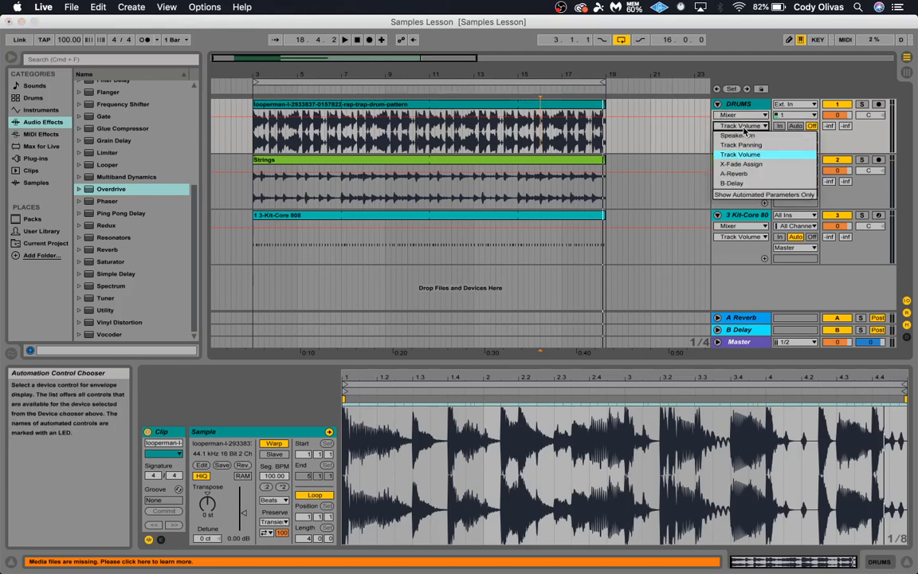
left_click(741, 141)
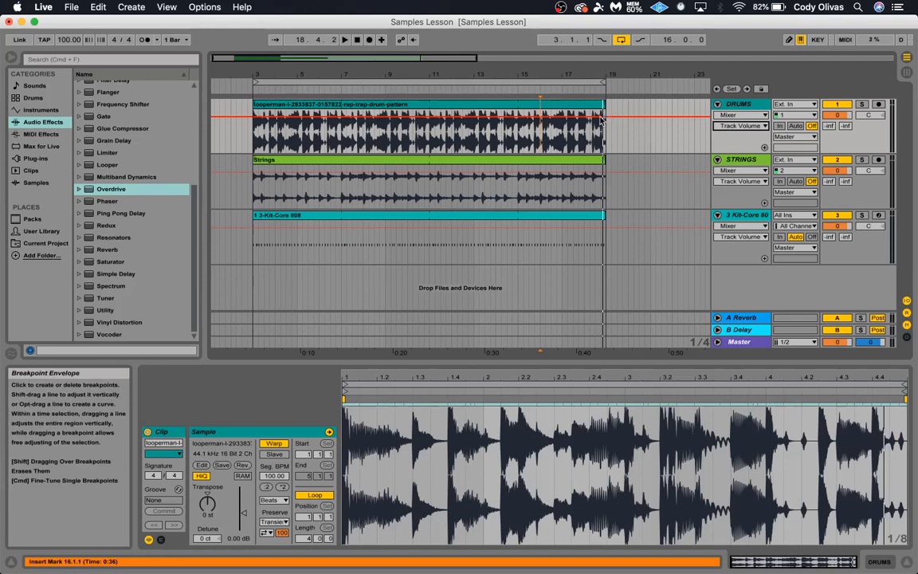
Draw a Track Volume fade-out on the DRUMS track from about bar 16 down to -inf dB near the clip's end.
left_click(542, 121)
left_click_drag(543, 121, 539, 115)
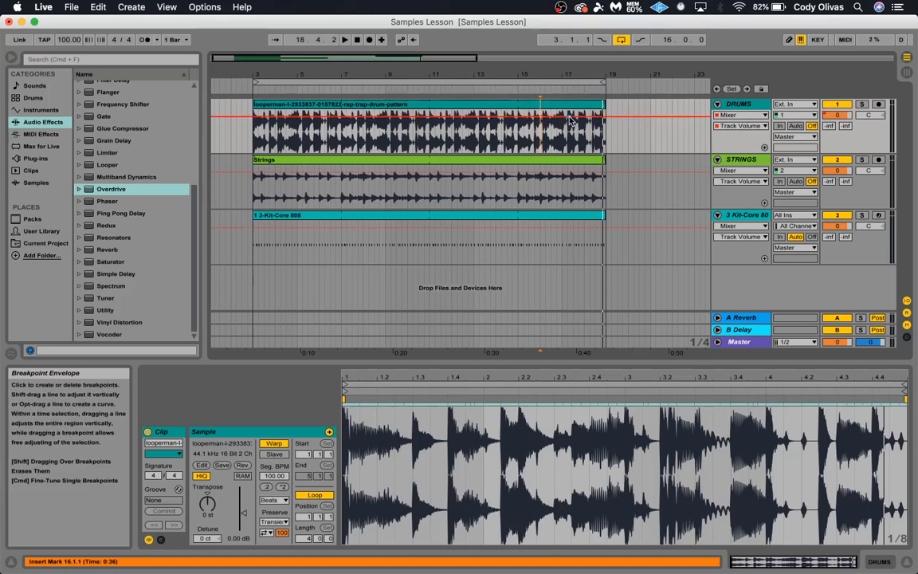
left_click_drag(570, 117, 601, 151)
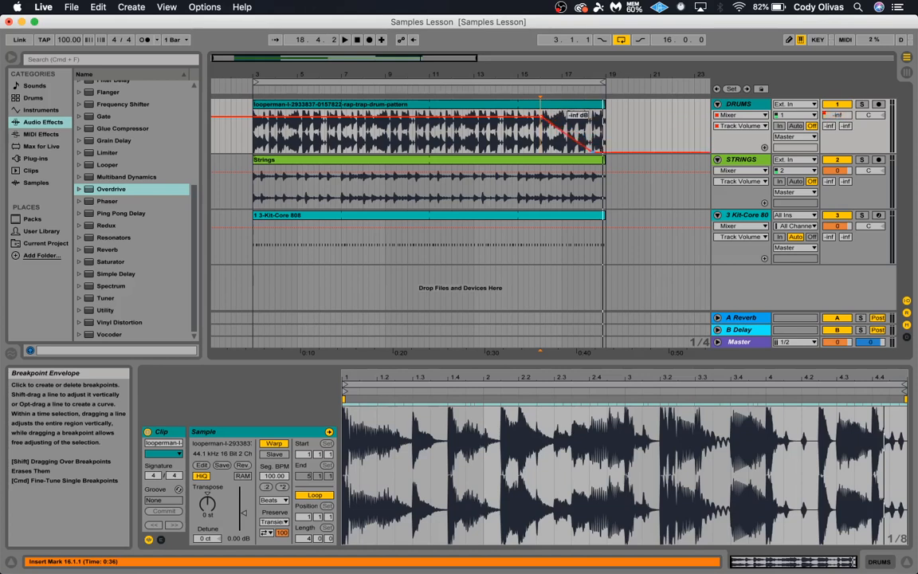
Check the DRUMS track's volume automation at 16.2.1 and 16.1.1, and play the fade-out from bar 16.
left_click(546, 126)
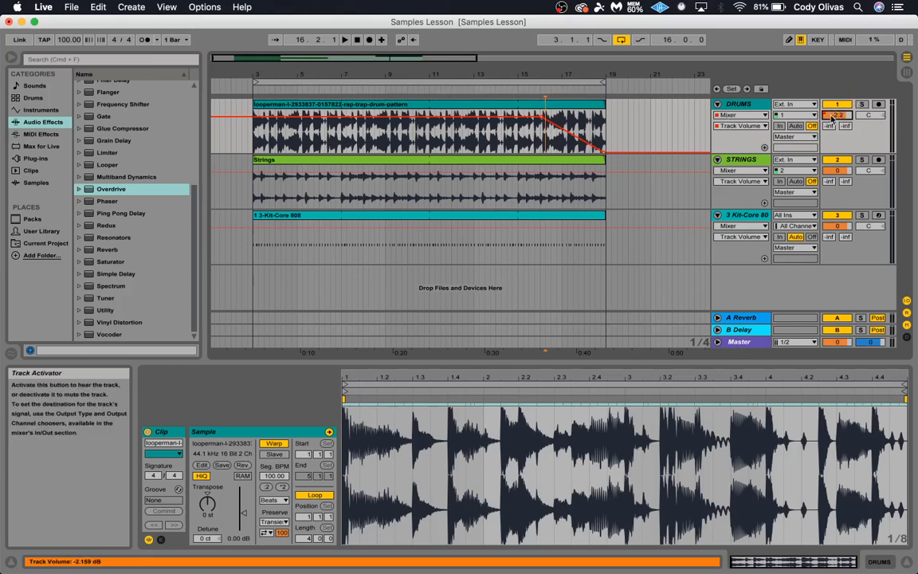
left_click(745, 125)
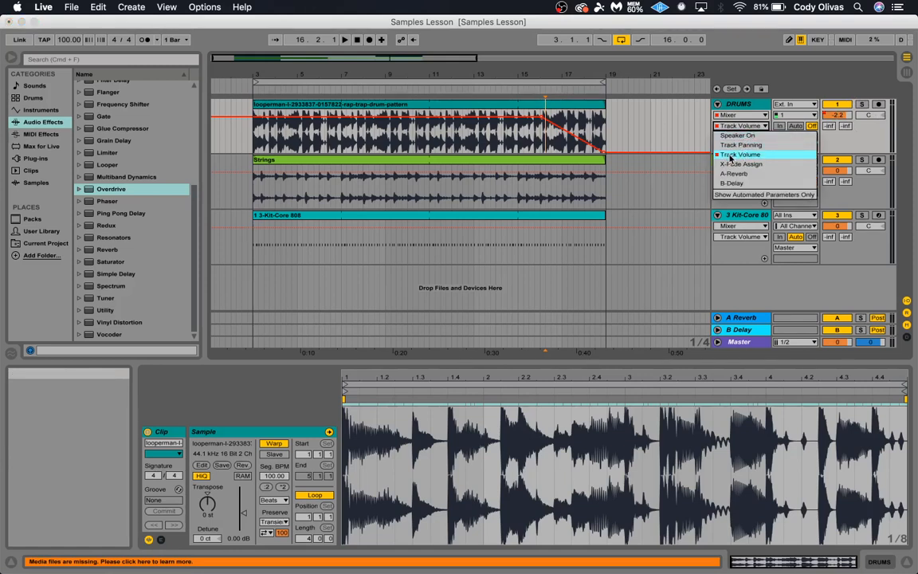
left_click(731, 157)
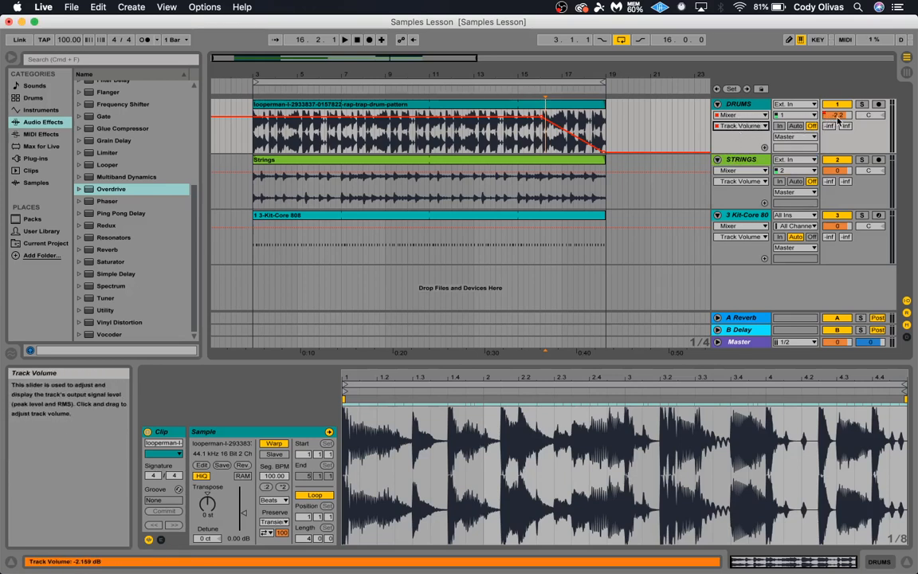
left_click(541, 141)
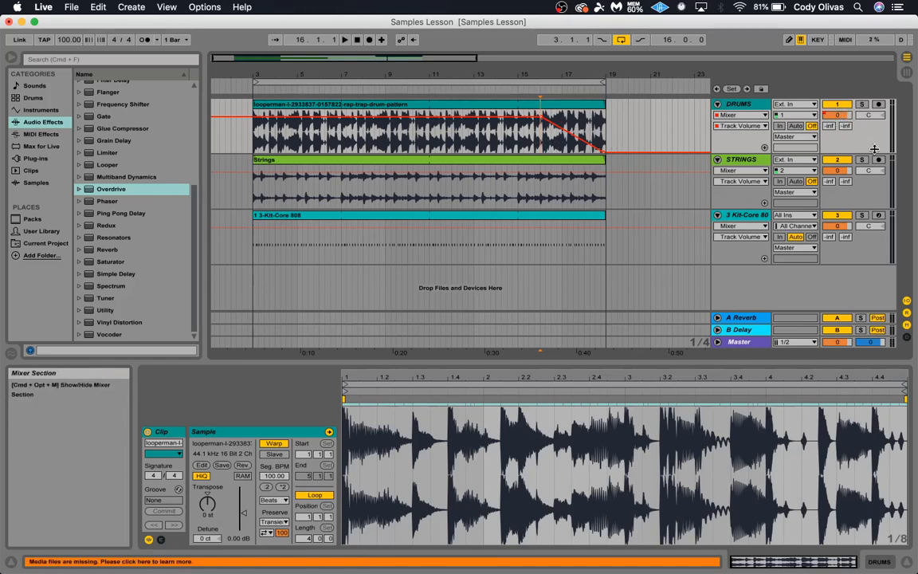
key("space")
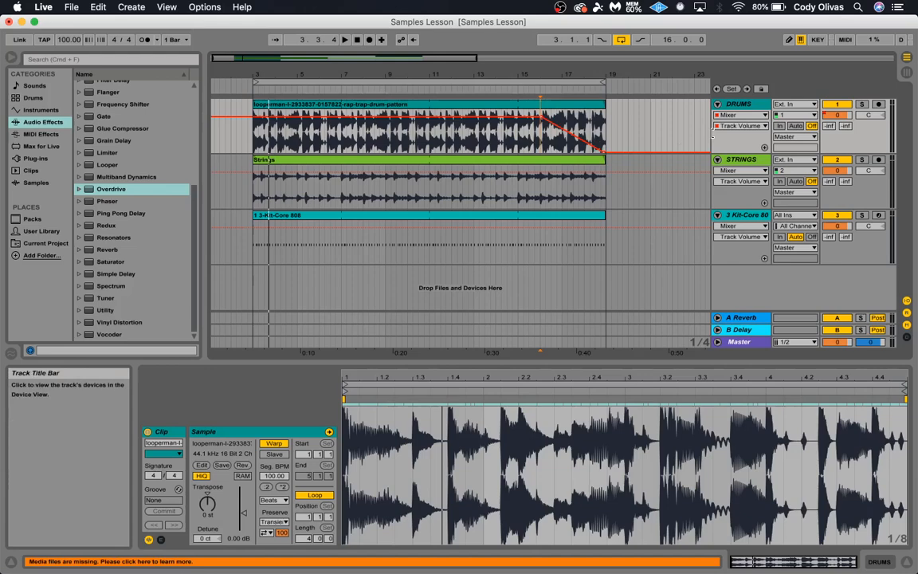
Place the insert marker at 14.2.1 and override the DRUMS track's automated volume by setting it to 2.6 dB.
left_click(501, 131)
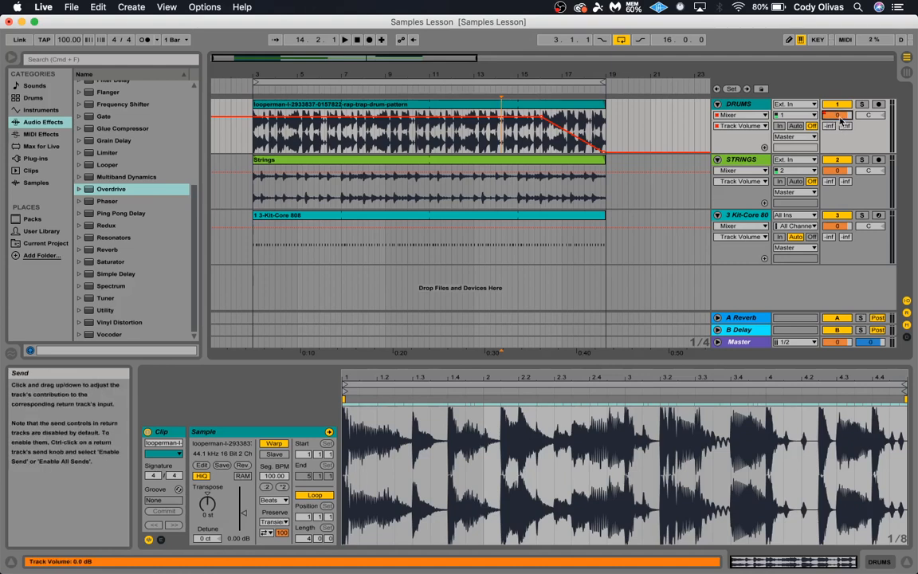
left_click_drag(834, 117, 836, 112)
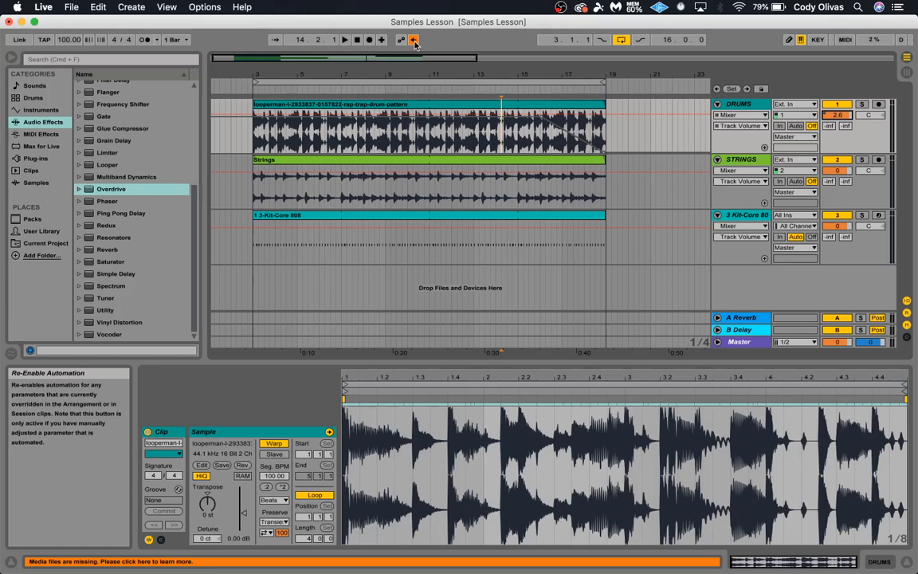
Re-enable the DRUMS track's volume automation and shape a dip in the envelope, lowest around bar 12 and rising toward bar 16.
left_click(415, 43)
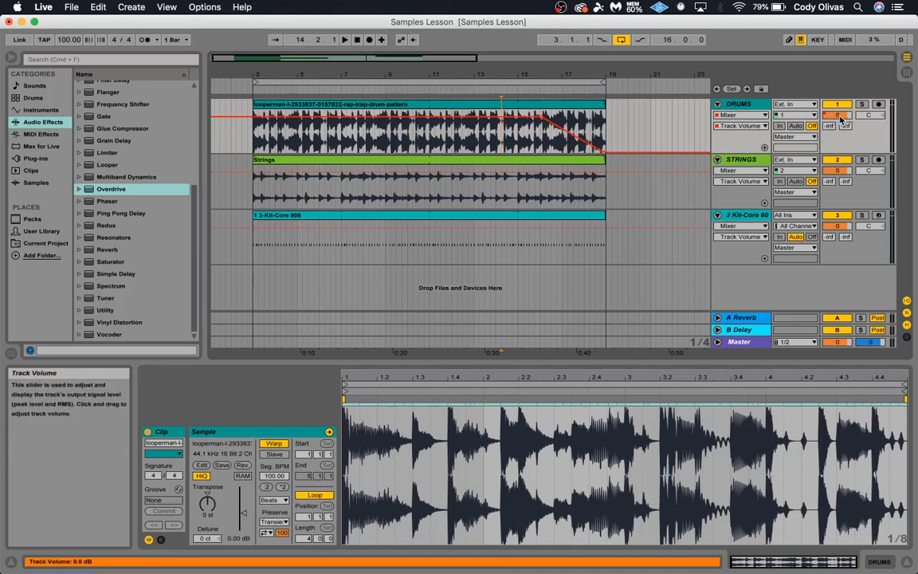
left_click(517, 118)
left_click(447, 119)
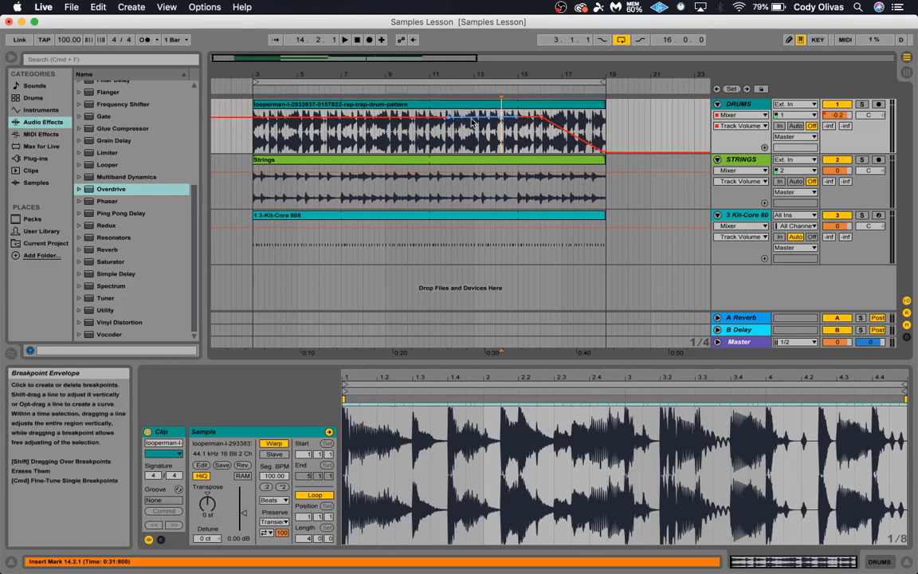
mouse_move(403, 118)
left_mouse_down()
mouse_move(402, 133)
mouse_move(400, 116)
left_mouse_up()
left_click_drag(496, 122, 496, 130)
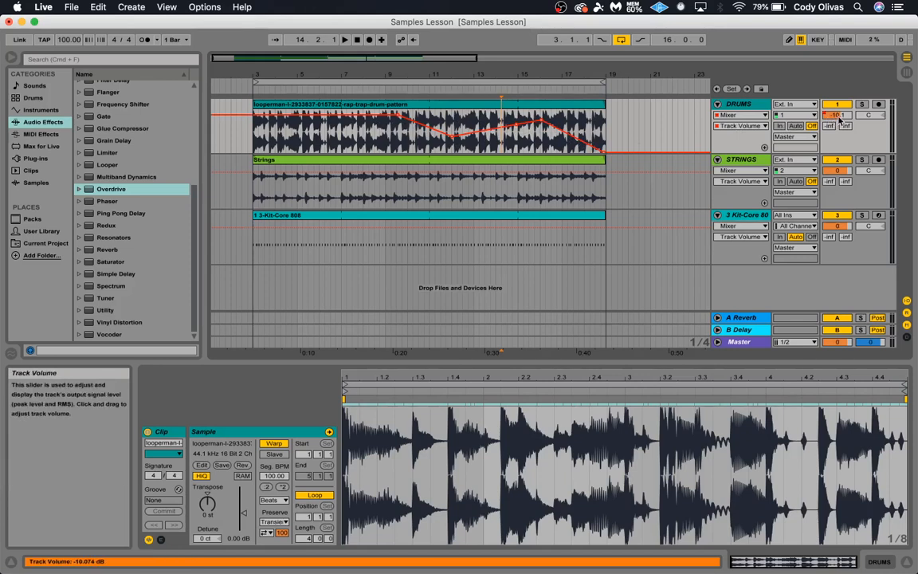
Override the DRUMS track's automated volume with -13.3 dB and delete its Track Volume automation.
left_click_drag(840, 118, 840, 263)
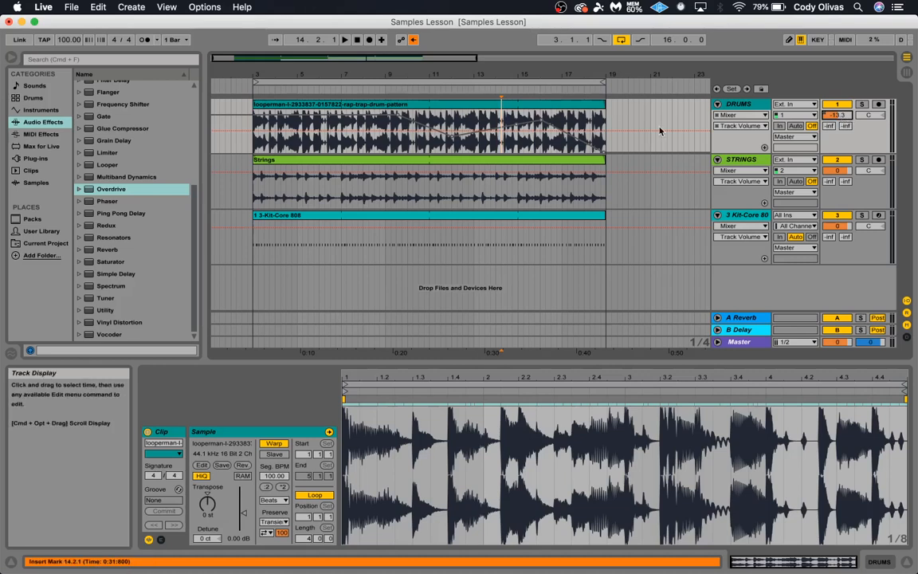
right_click(835, 116)
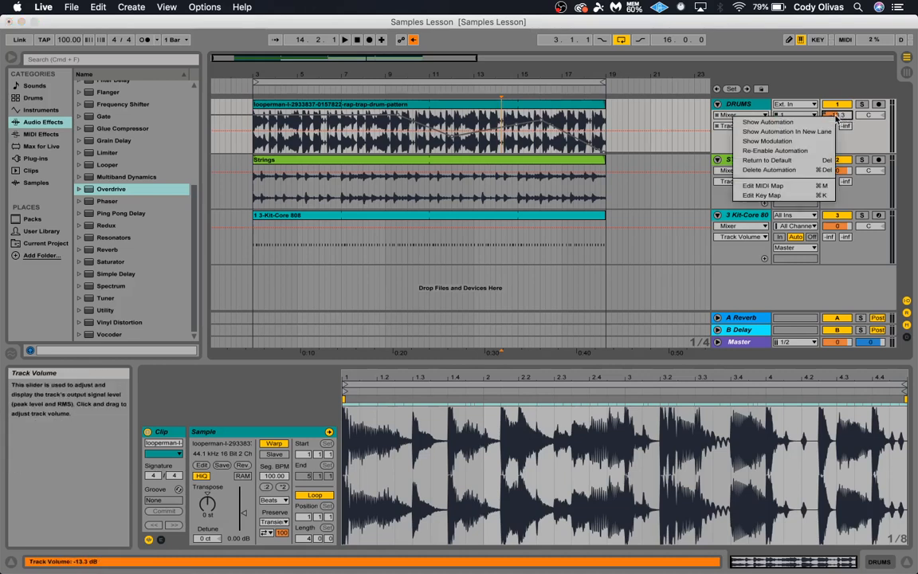
left_click(779, 170)
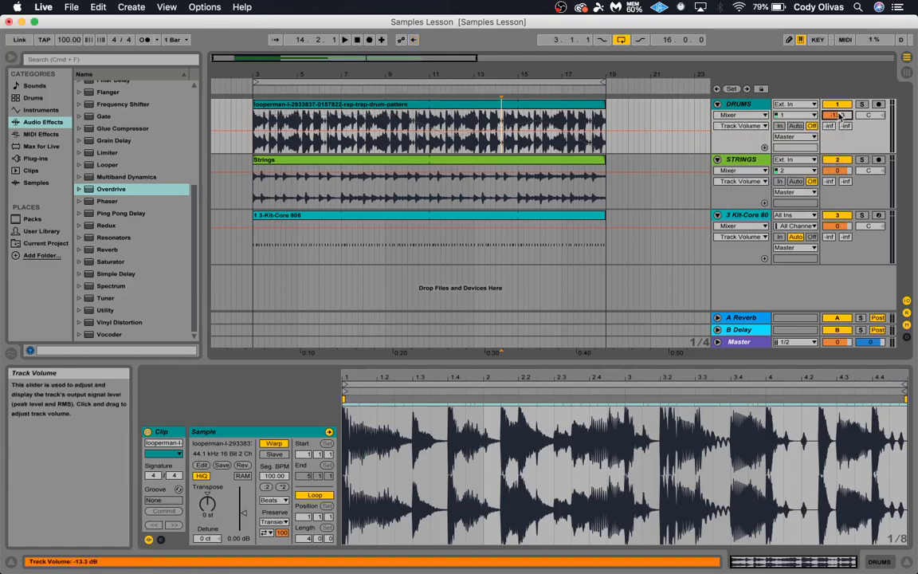
Set the DRUMS track's volume to 0 dB.
left_click_drag(840, 120, 836, 104)
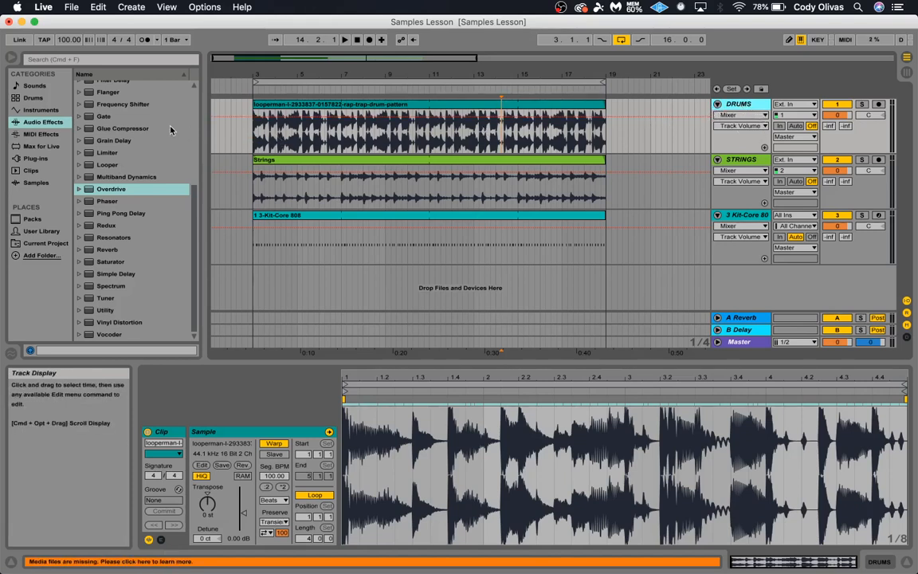
Browse the Audio Effects list and look through the presets of Utility and Spectrum.
left_click(45, 125)
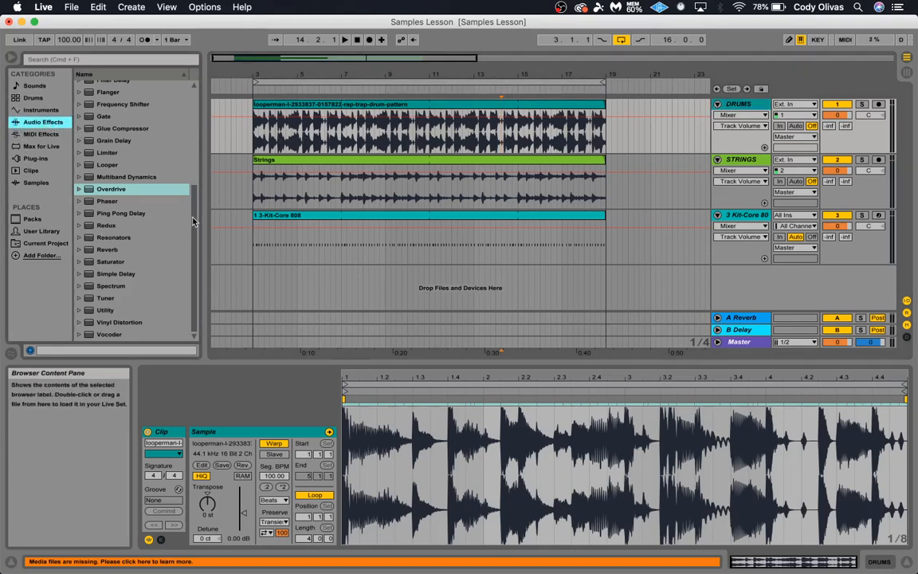
scroll(195, 230, "up", 3)
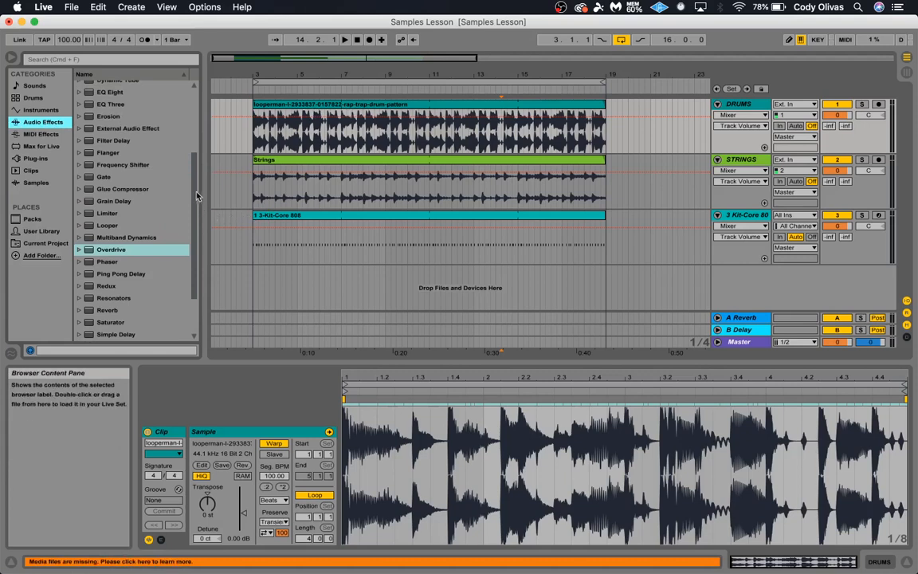
scroll(194, 209, "down", 3)
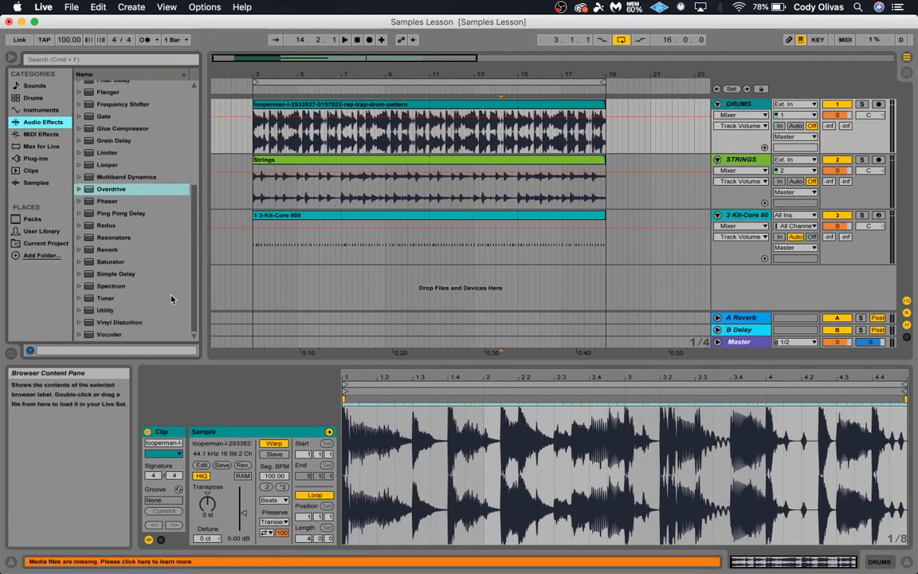
left_click(118, 312)
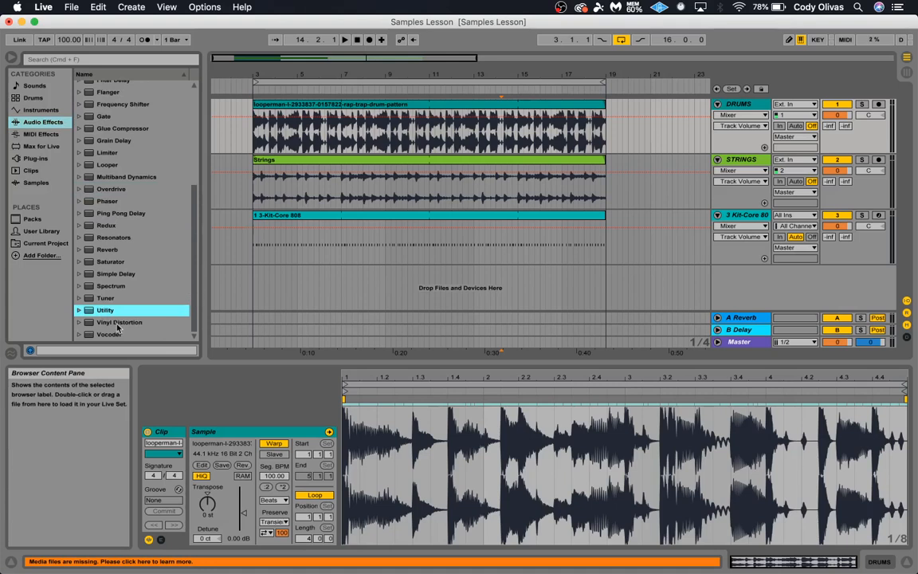
left_click(79, 310)
left_click_drag(191, 267, 198, 316)
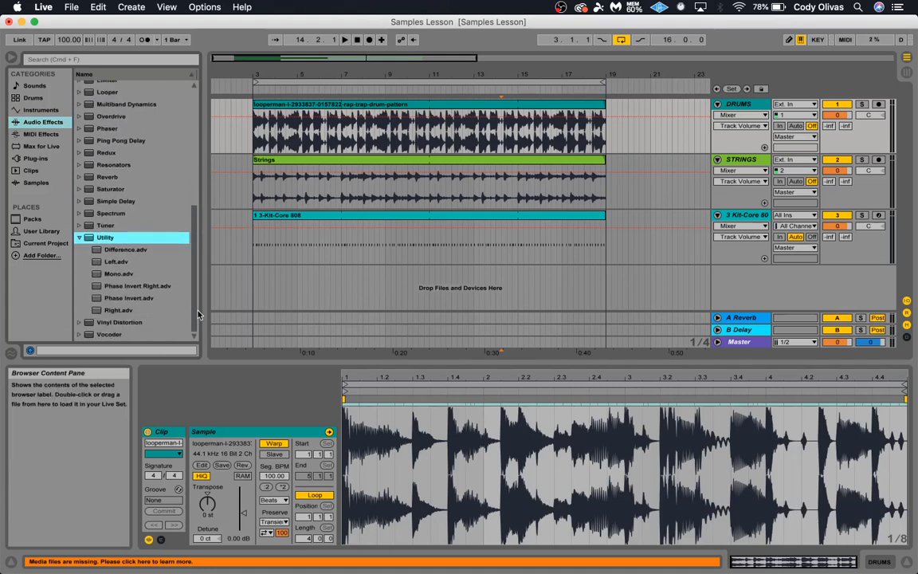
left_click(78, 213)
scroll(108, 189, "down", 5)
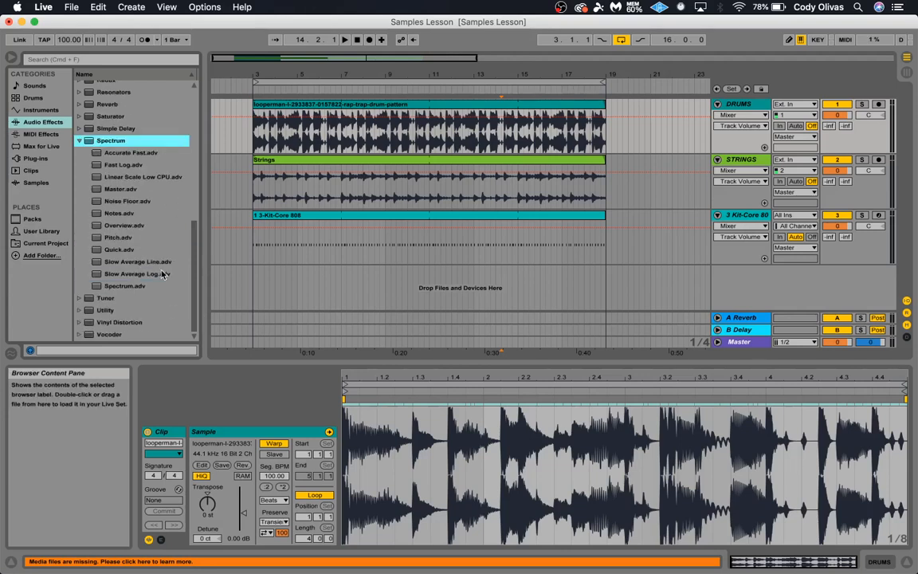
left_click(79, 141)
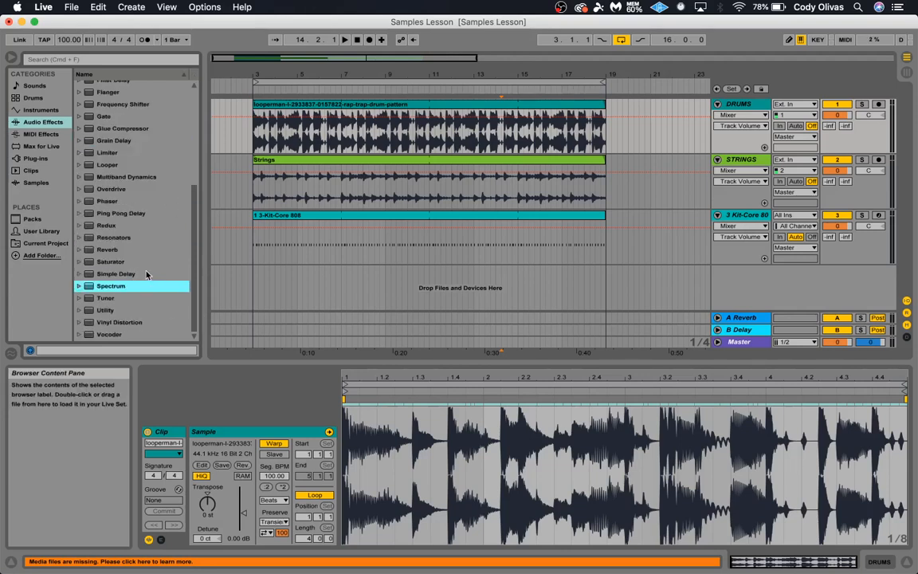
Check the Utility presets and add the default Utility effect to the DRUMS track.
left_click(79, 310)
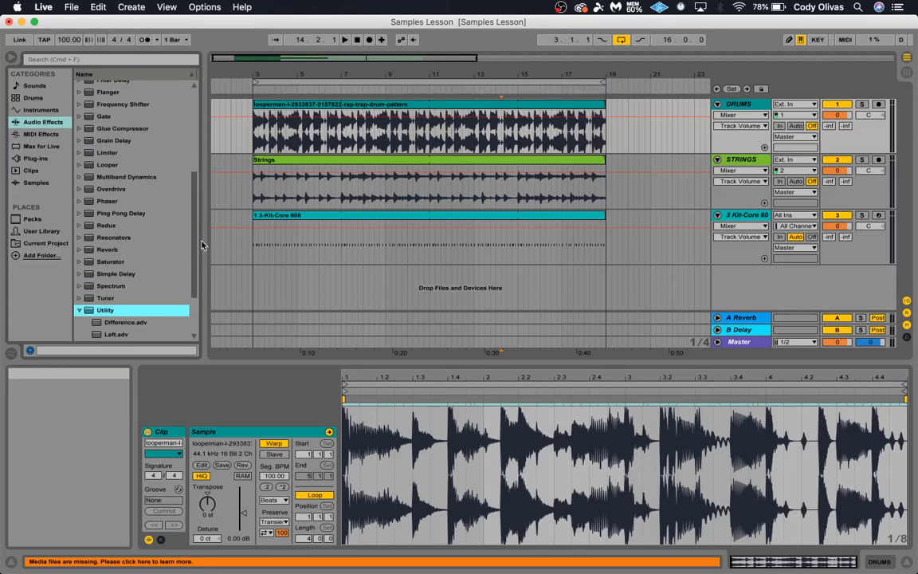
left_click_drag(192, 239, 197, 306)
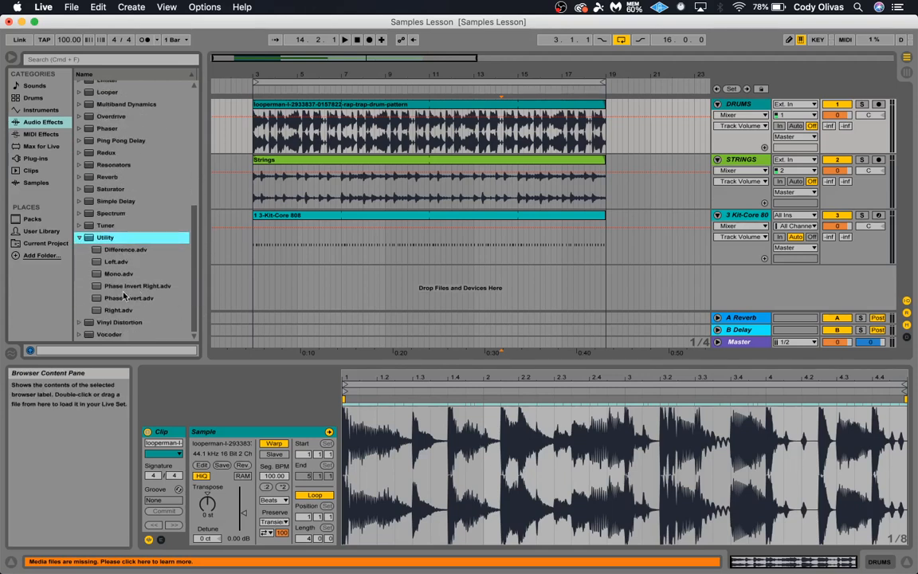
left_click(78, 239)
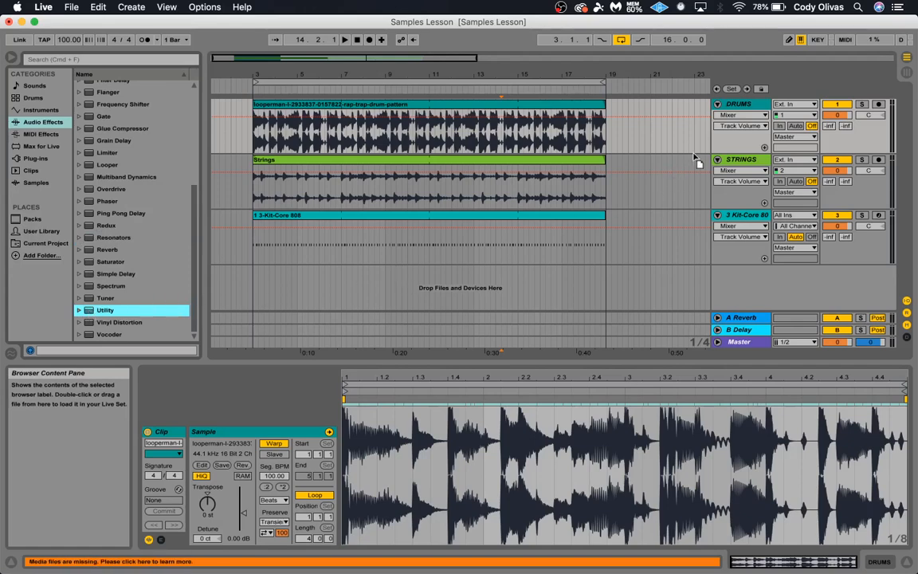
left_click(747, 107)
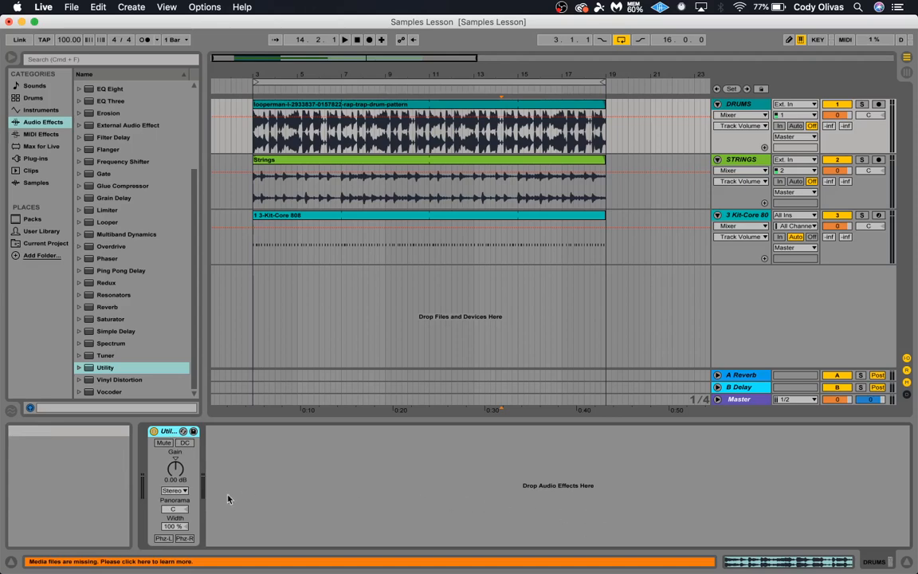
left_click(749, 107)
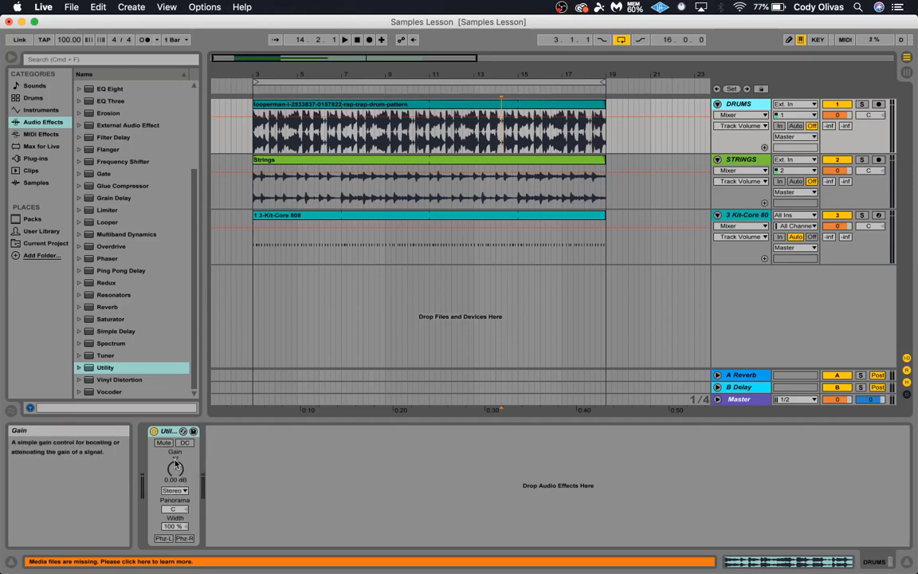
Show Utility's Gain and Panorama in the DRUMS automation lane, then return to Gain and set it to -0.56 dB.
mouse_move(175, 468)
left_mouse_down()
mouse_move(175, 434)
mouse_move(174, 482)
left_mouse_up()
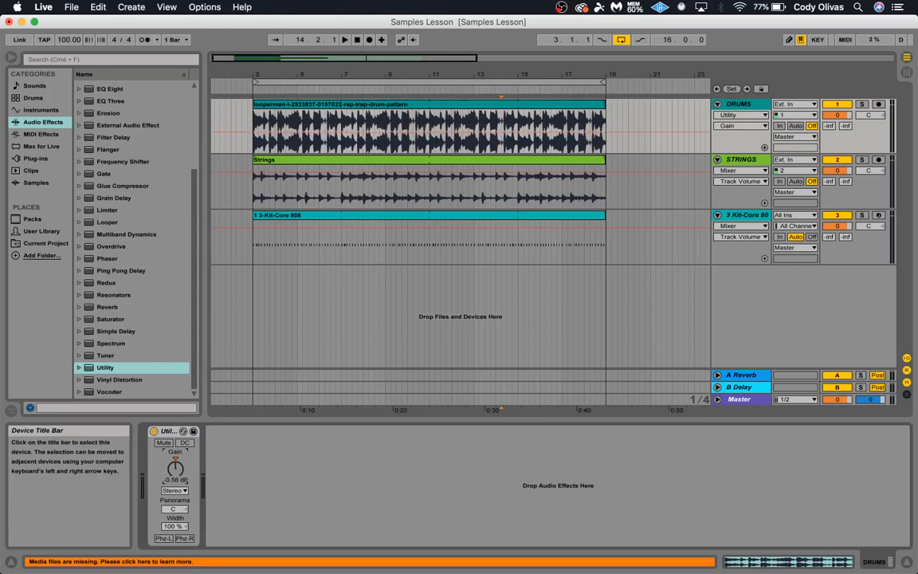
left_click(177, 511)
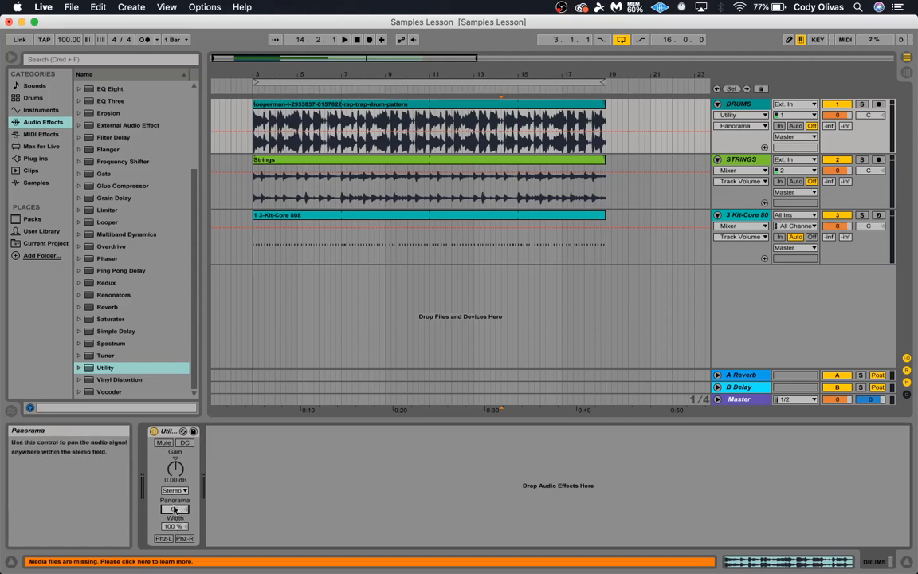
left_click_drag(177, 472, 177, 475)
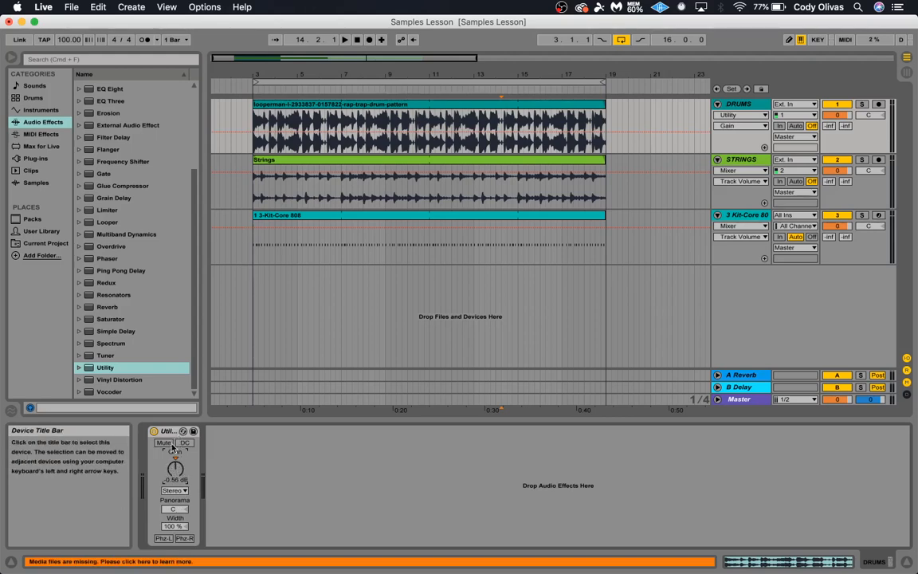
left_click_drag(180, 471, 180, 478)
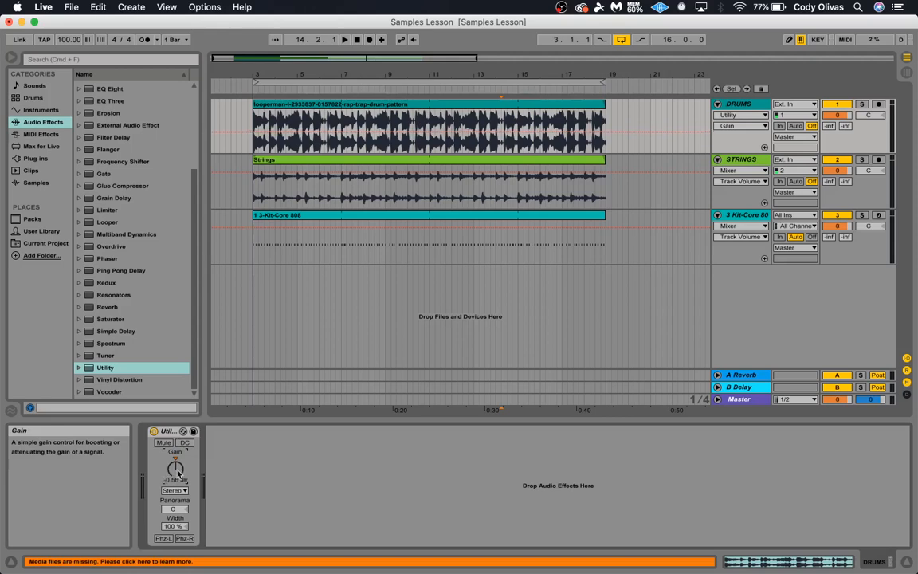
Choose Utility as the DRUMS track's automation device and Gain as the automated parameter.
left_click(743, 107)
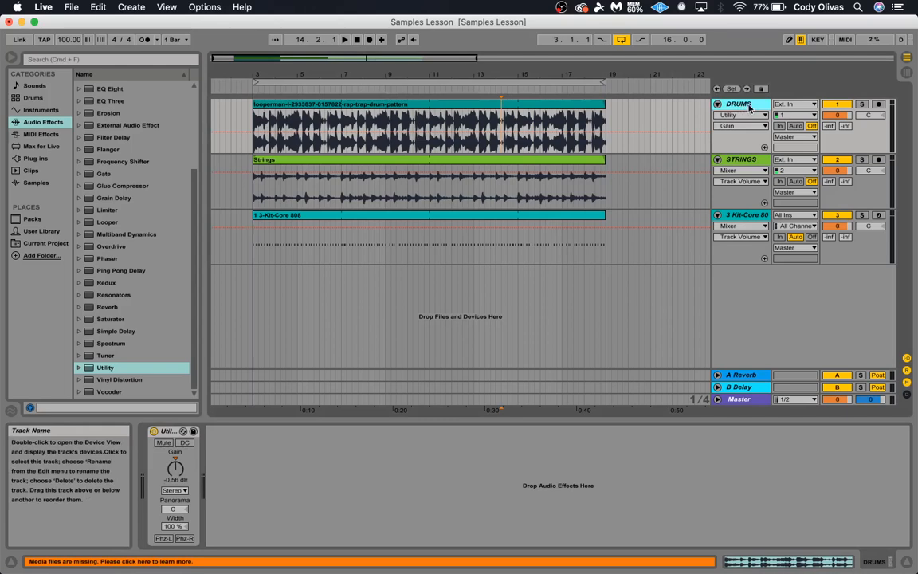
left_click(754, 118)
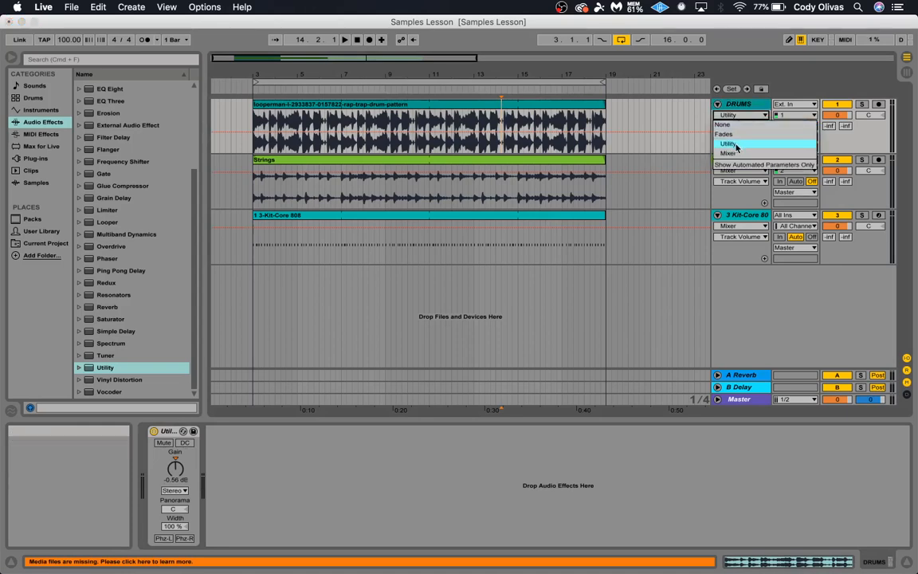
left_click(738, 145)
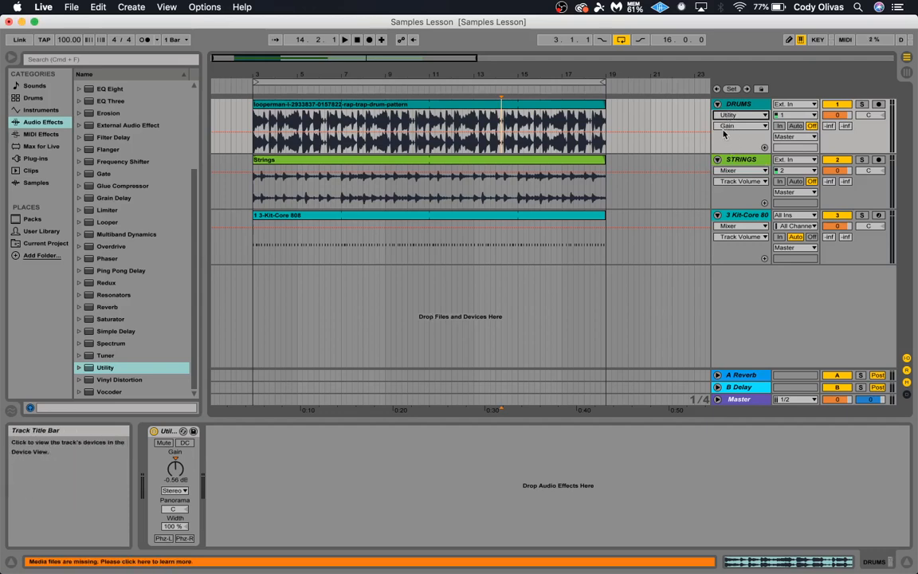
left_click(728, 125)
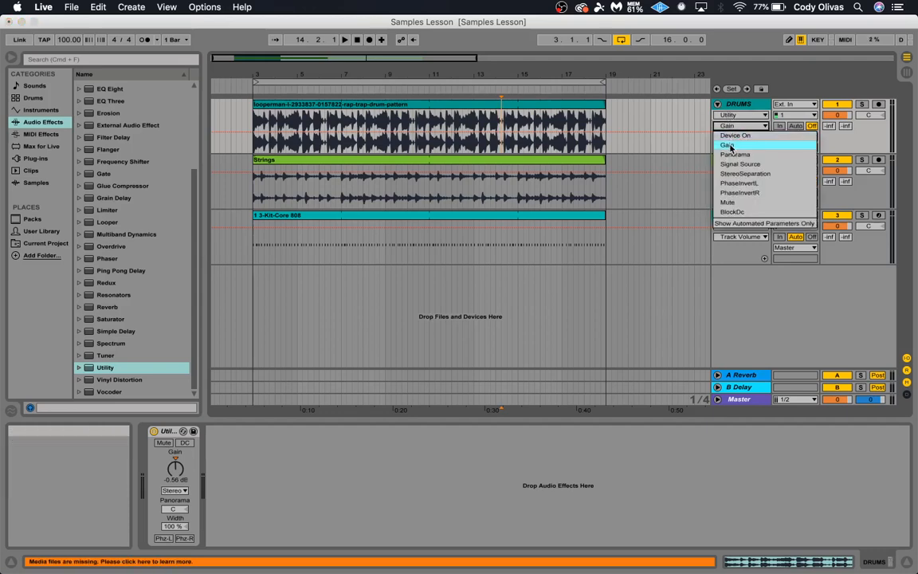
left_click(733, 145)
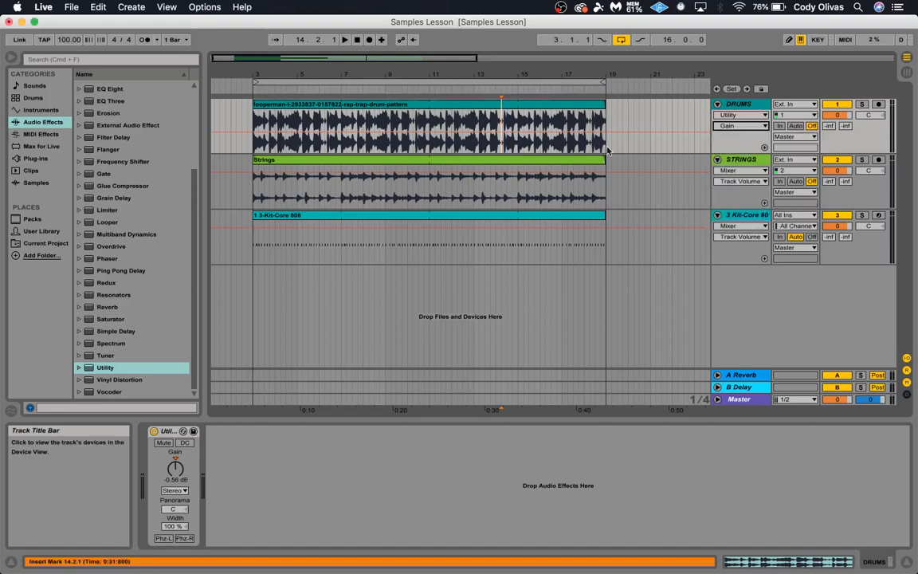
Draw a Utility Gain rise on DRUMS from about bar 14 to 10.6 dB at bar 16, and play it from 14.2.1.
left_click(510, 134)
left_click(544, 134)
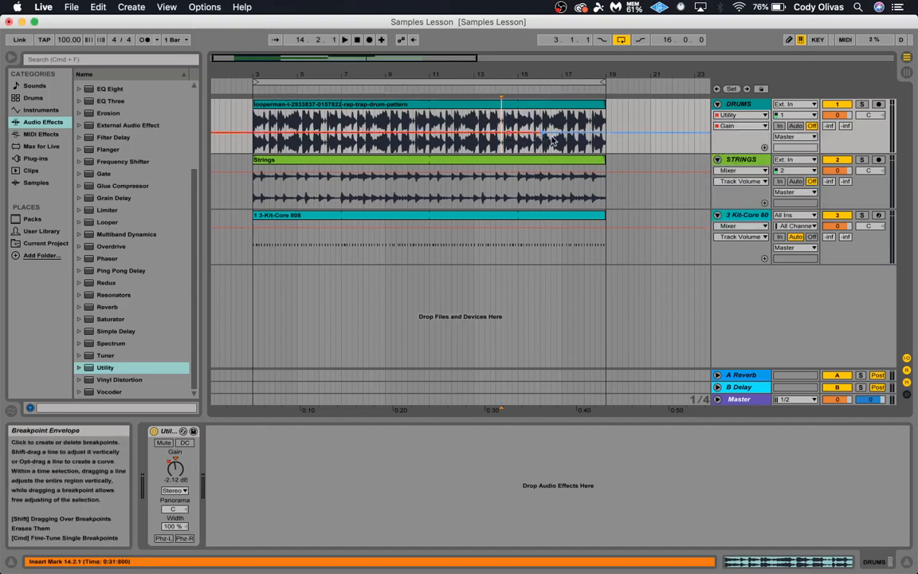
left_click_drag(545, 134, 507, 140)
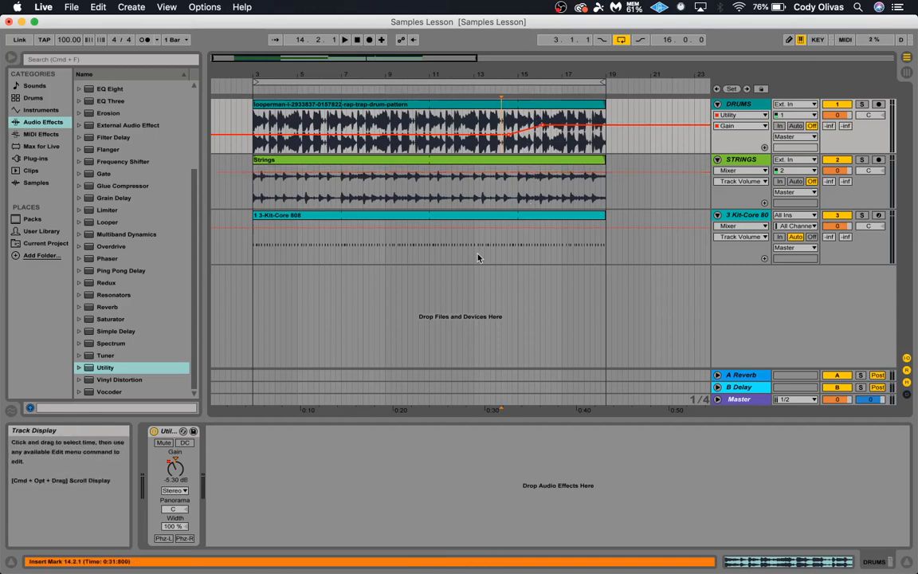
key("space")
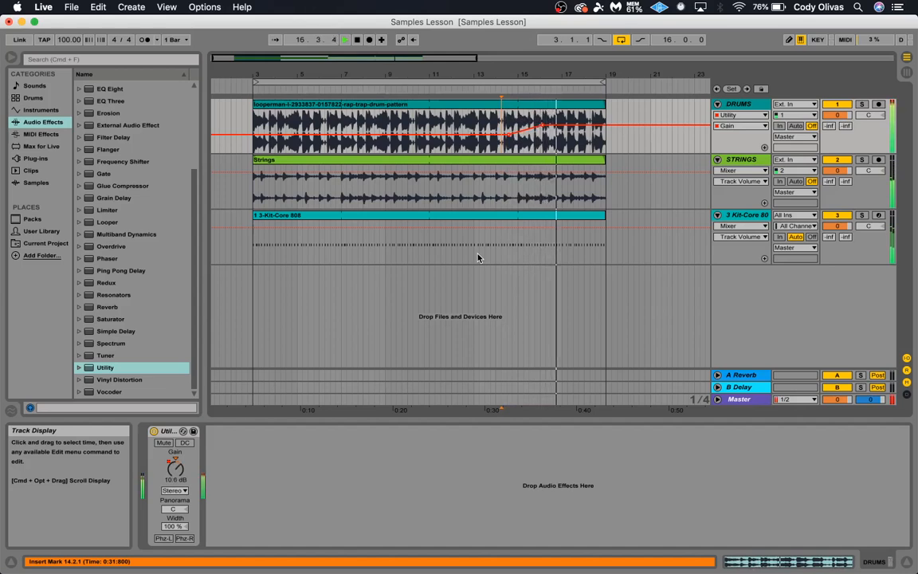
key("space")
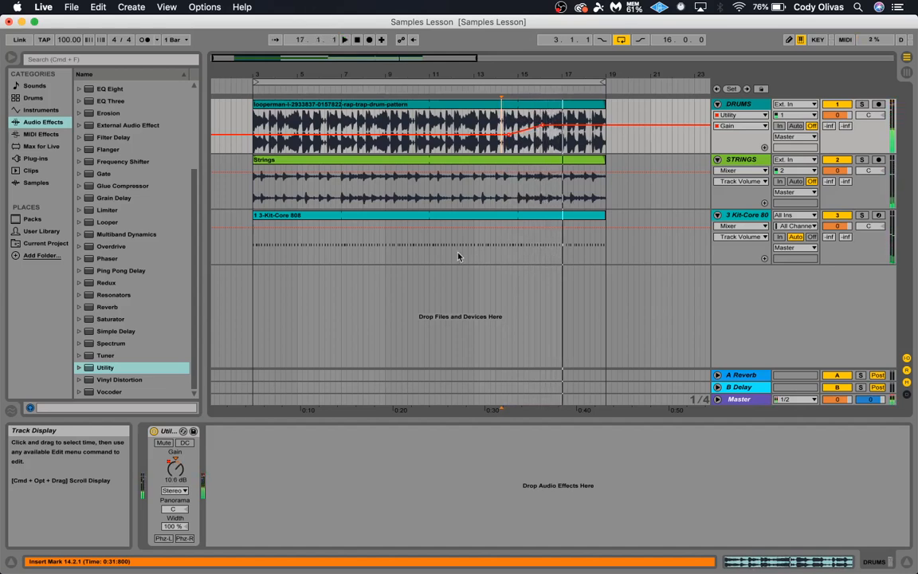
Reshape the DRUMS Gain envelope with a peak near bar 15, a drop to about -8.5 dB before bar 17, and a higher level before bar 13.
left_click_drag(548, 127, 531, 129)
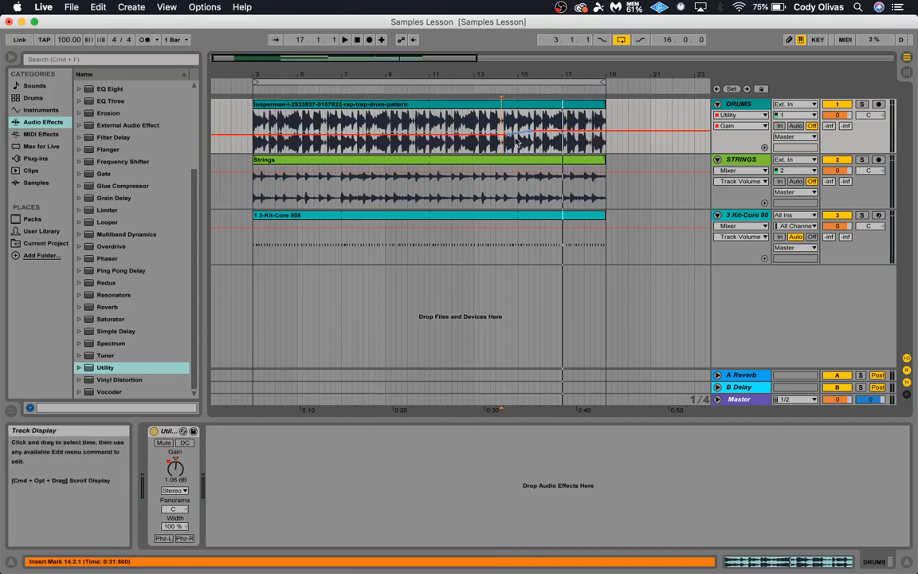
left_click_drag(529, 130, 558, 142)
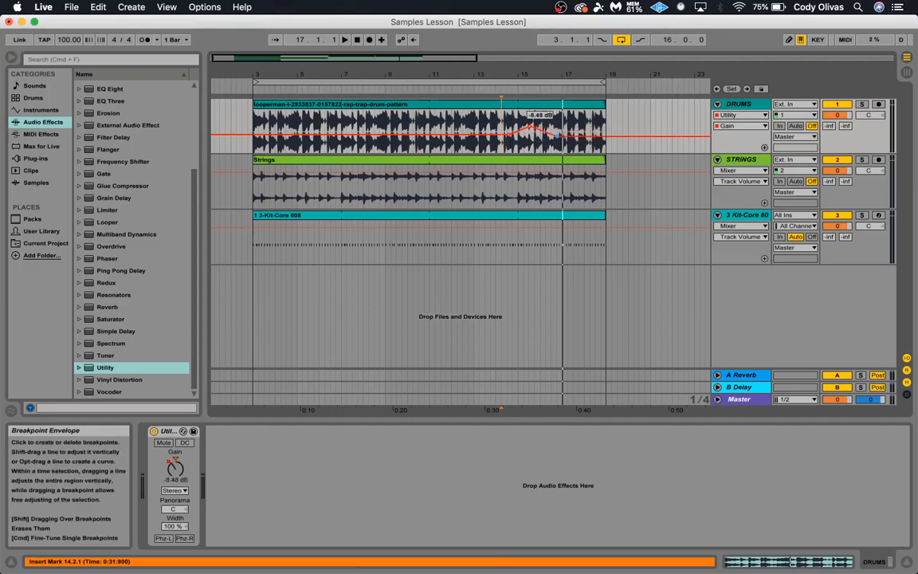
left_click_drag(464, 138, 463, 127)
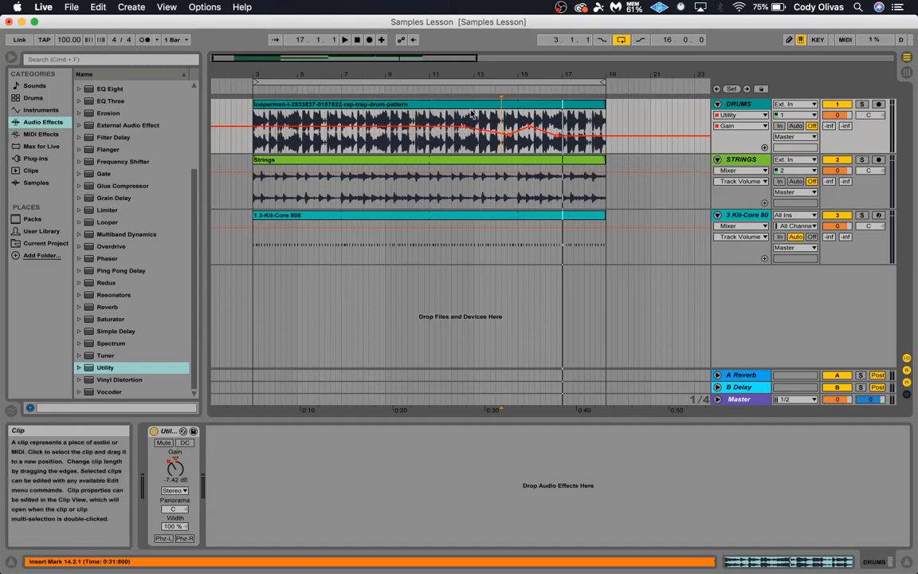
Lower the DRUMS track volume to -1.3 dB and return its automation lane to Utility's Gain.
left_click_drag(836, 117, 836, 120)
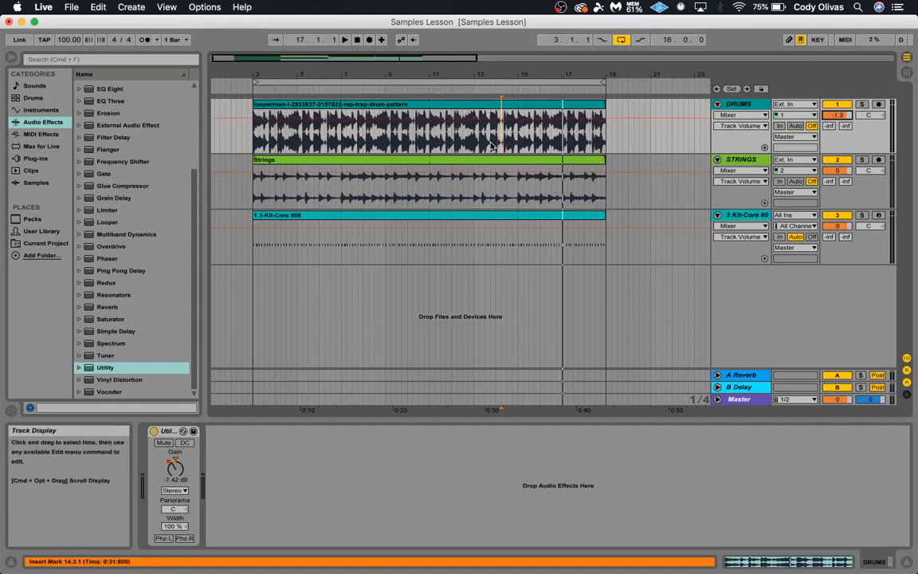
left_click(176, 470)
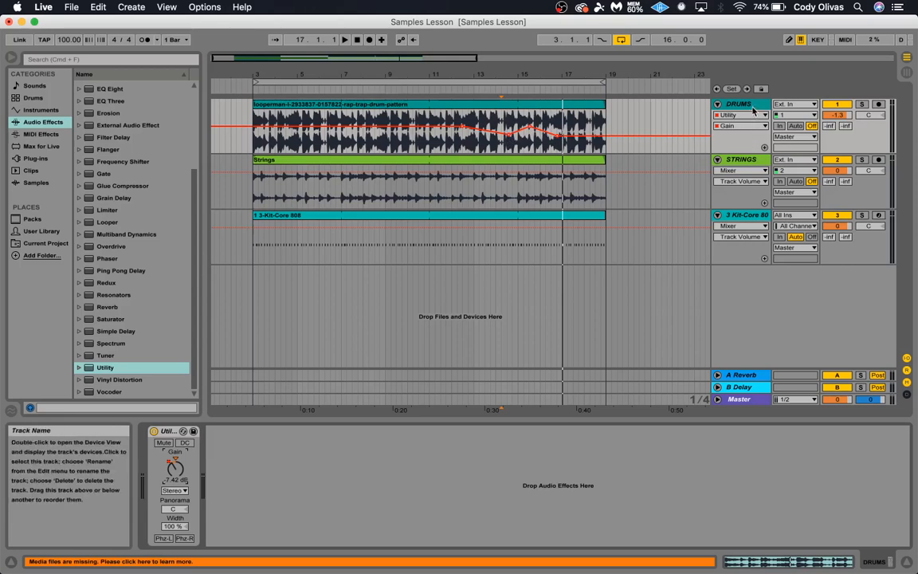
Put DRUMS Utility Gain in a separate automation lane, adjust its breakpoint near bar 14, and remove that lane.
left_click(752, 160)
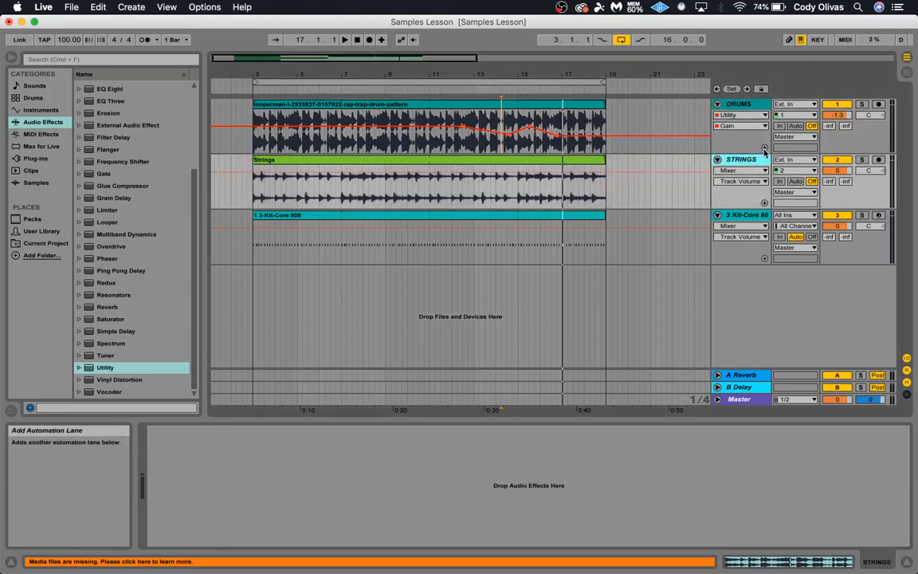
left_click(763, 148)
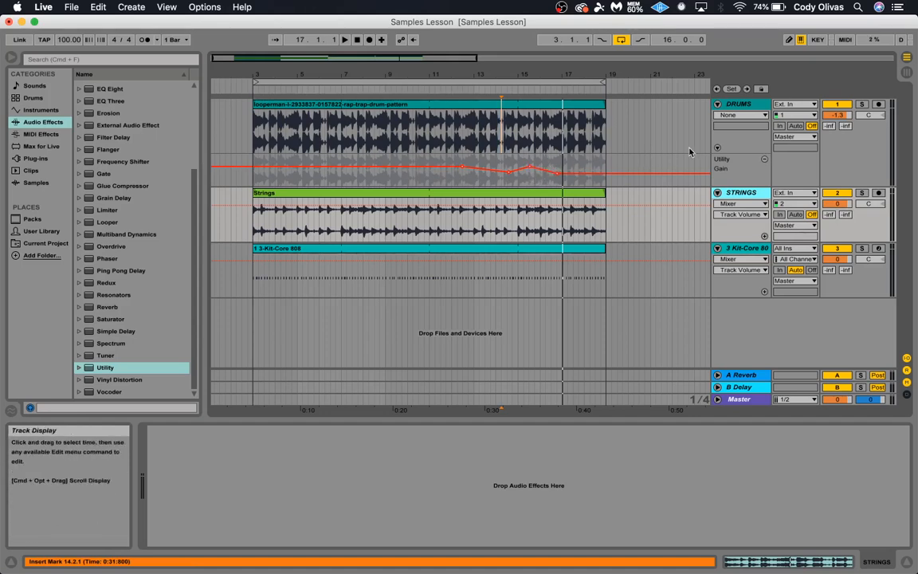
left_click_drag(511, 174, 518, 174)
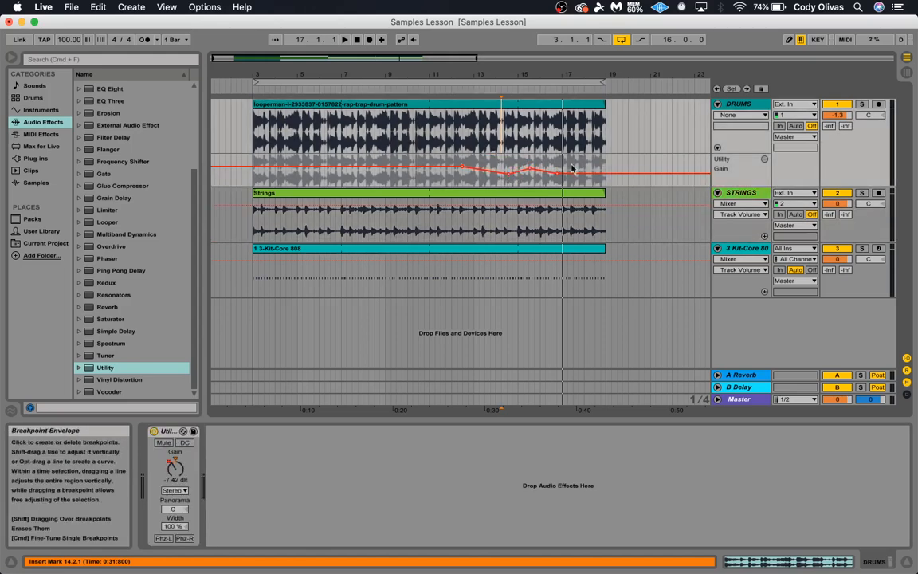
left_click(765, 160)
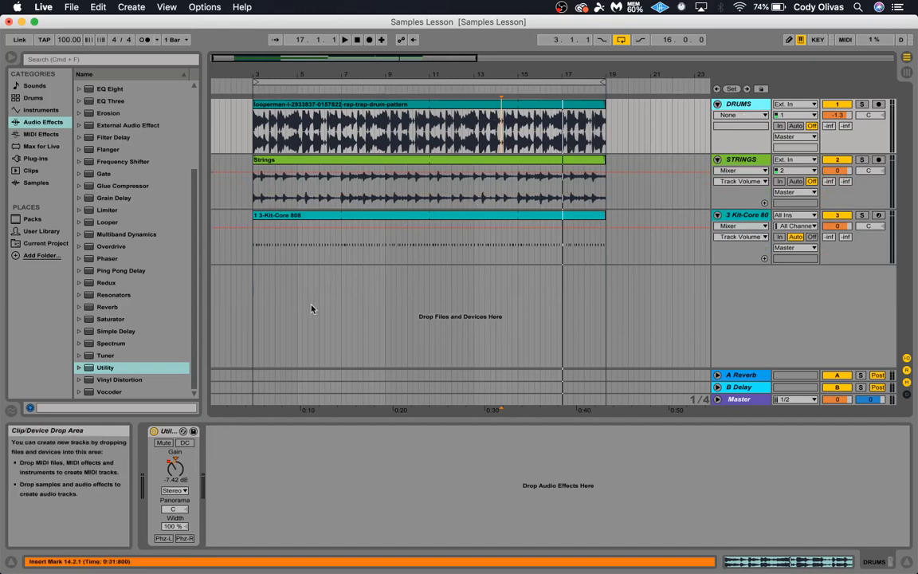
Set the DRUMS track volume to -3.6 dB and choose Utility as the track's displayed automation device.
left_click(176, 471)
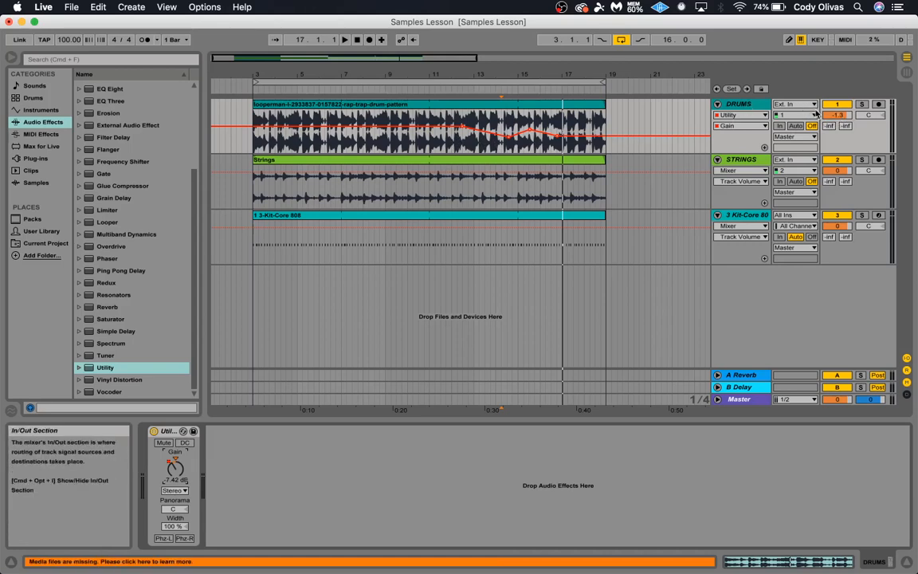
left_click_drag(839, 118, 839, 123)
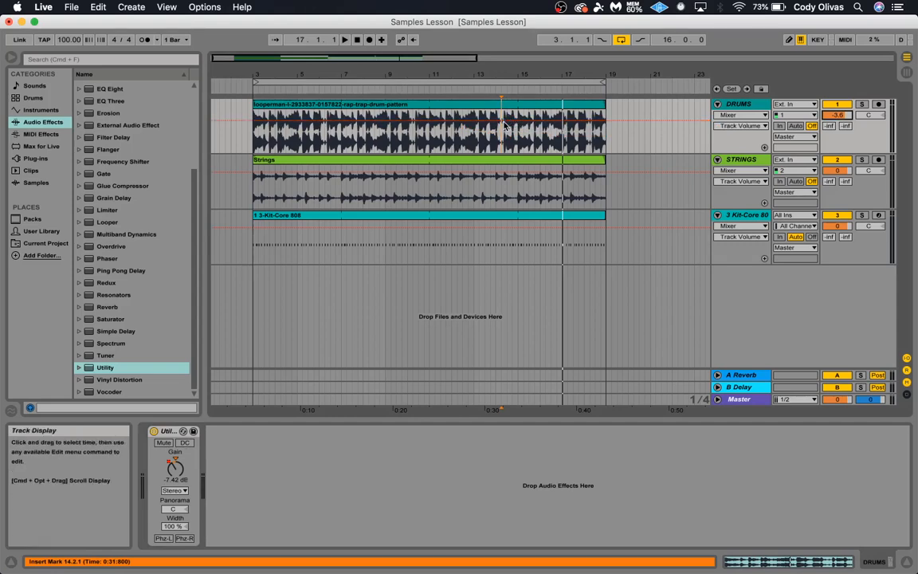
left_click(741, 116)
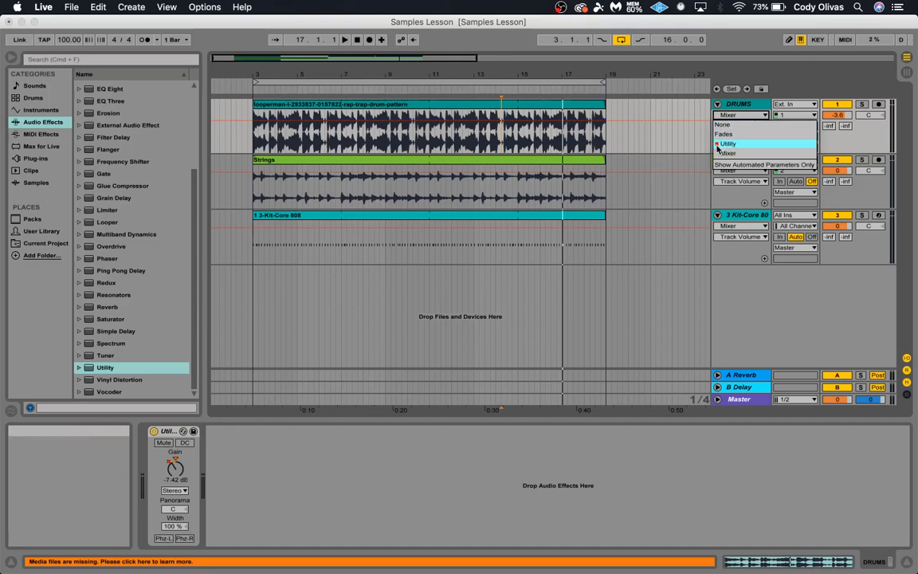
left_click(727, 145)
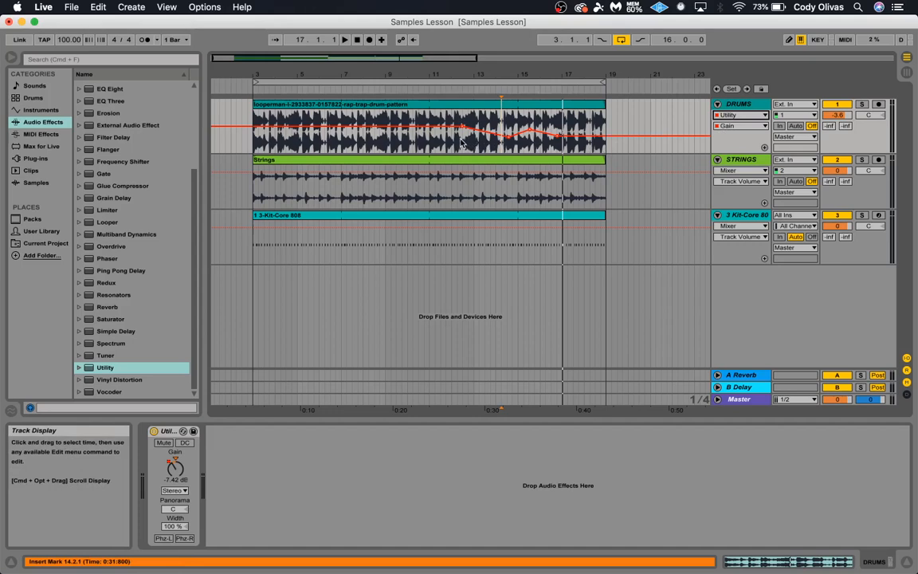
Highlight the DRUMS Gain automation from 12.3.1 to 16.3.1, clear the selection, and delete the Utility effect.
left_click_drag(461, 134, 558, 148)
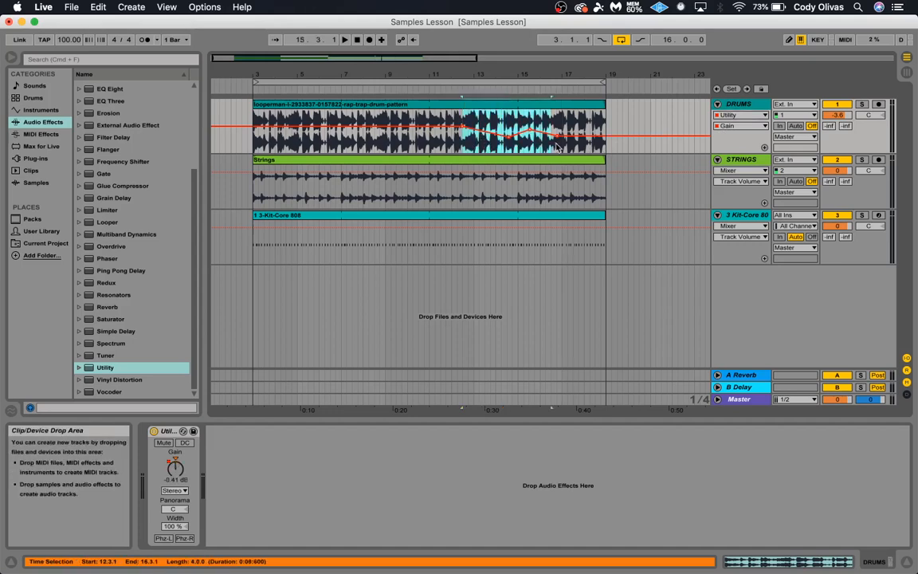
left_click(622, 148)
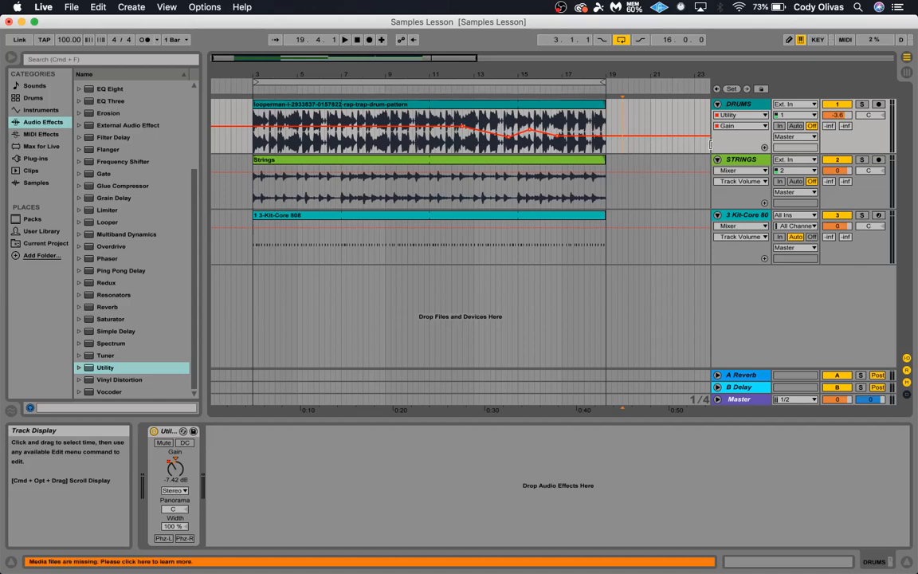
left_click(167, 432)
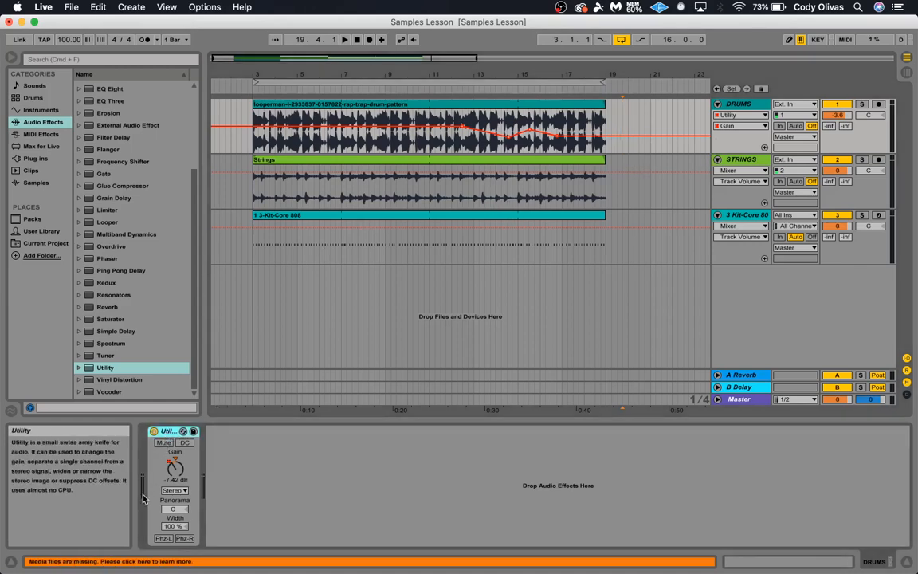
key("Delete")
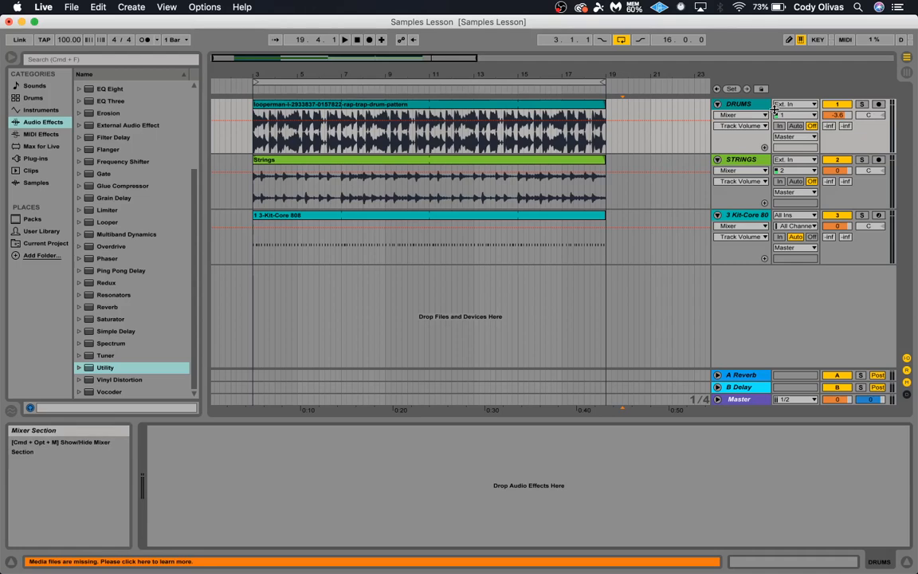
Draw a zigzag Track Panning envelope on DRUMS from about bar 15 to 18, swinging right and left and ending at 23L.
left_click(867, 118)
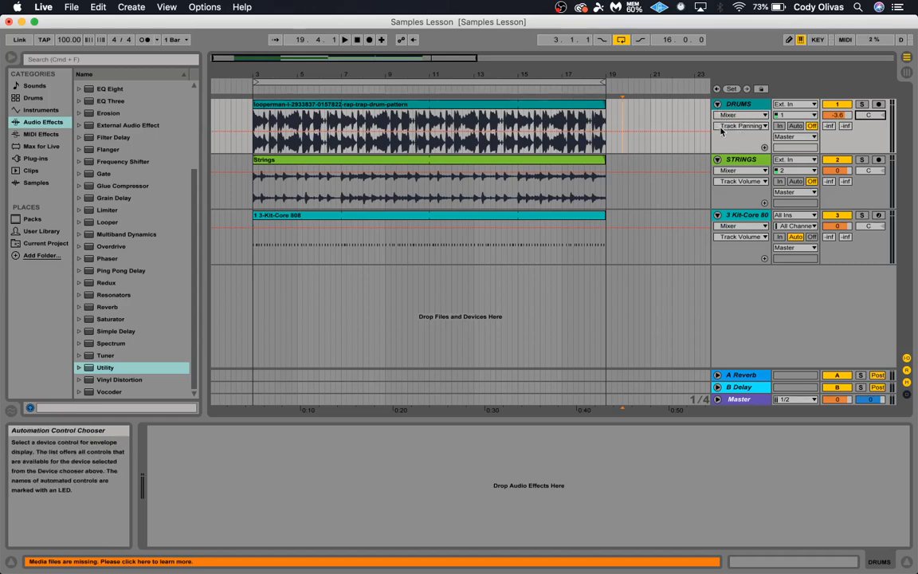
left_click(514, 133)
left_click(538, 134)
left_click_drag(537, 132, 537, 122)
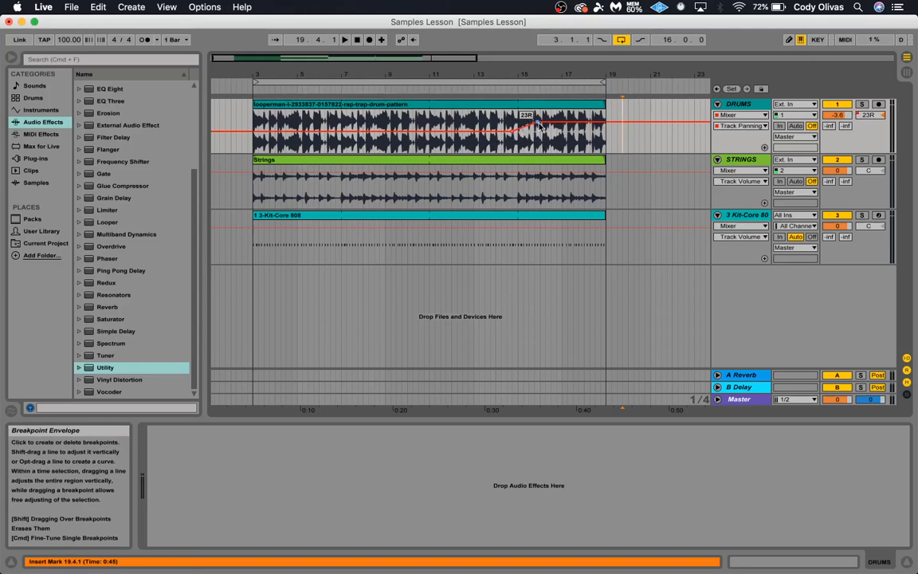
left_click_drag(537, 122, 556, 140)
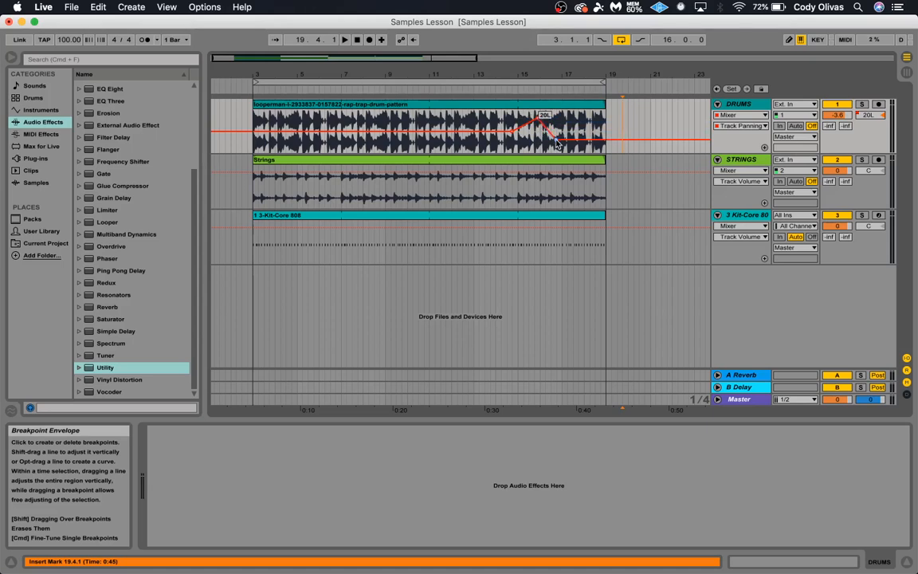
mouse_move(579, 145)
left_mouse_down()
mouse_move(582, 116)
mouse_move(596, 145)
left_mouse_up()
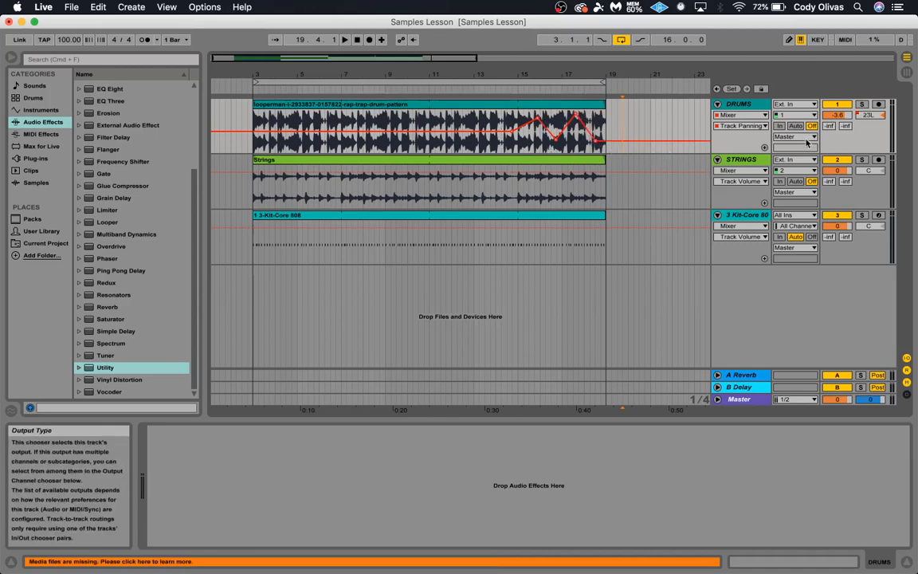
Override the DRUMS panning automation by panning to 37L and back to center, and re-enable the automation.
left_click_drag(870, 114, 871, 127)
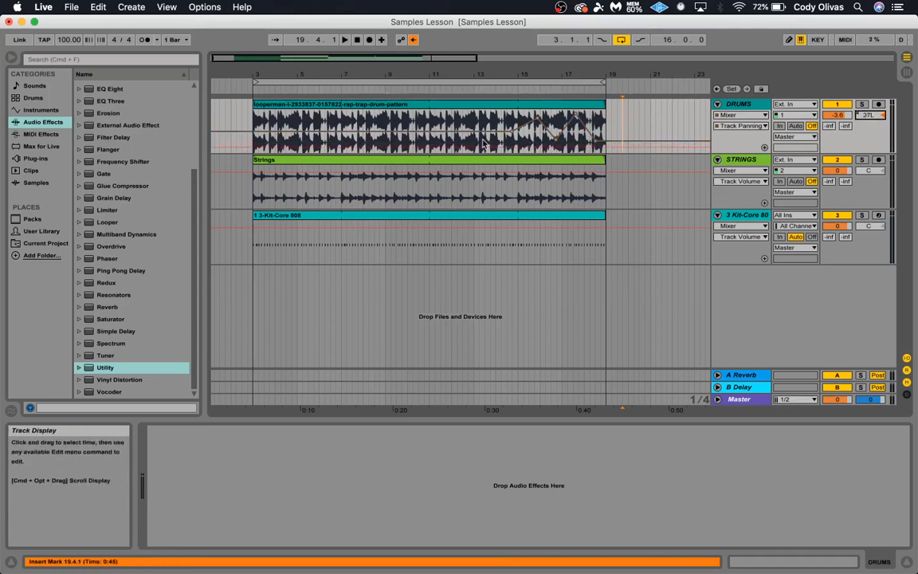
left_click_drag(868, 120, 868, 98)
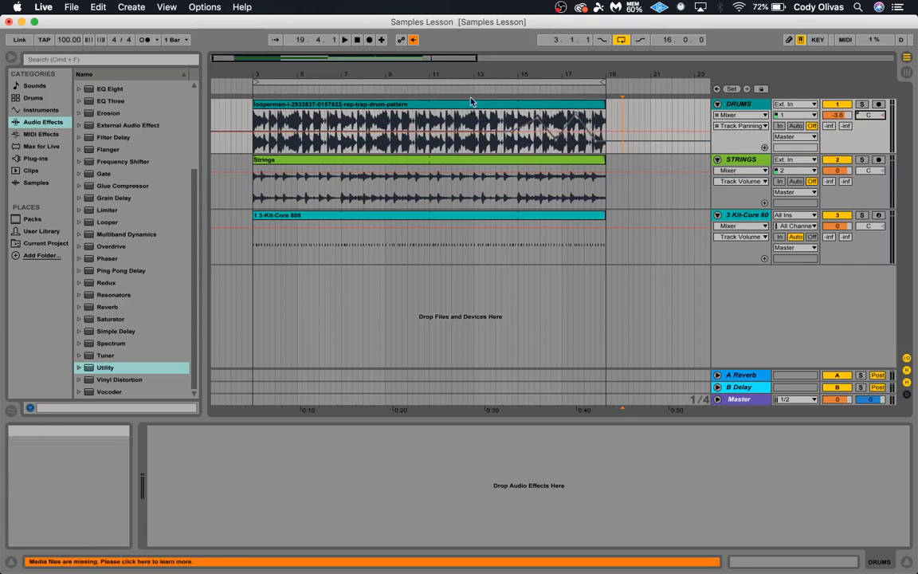
left_click(413, 41)
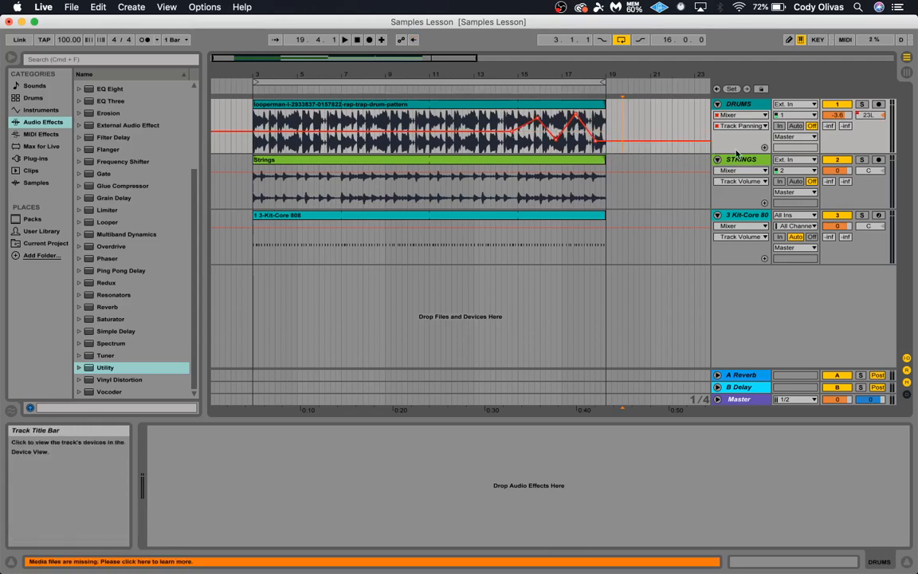
Show DRUMS Track Panning in a new automation lane and delete its envelope between 13.4.1 and 20.2.1.
left_click(764, 147)
left_click_drag(634, 170, 491, 167)
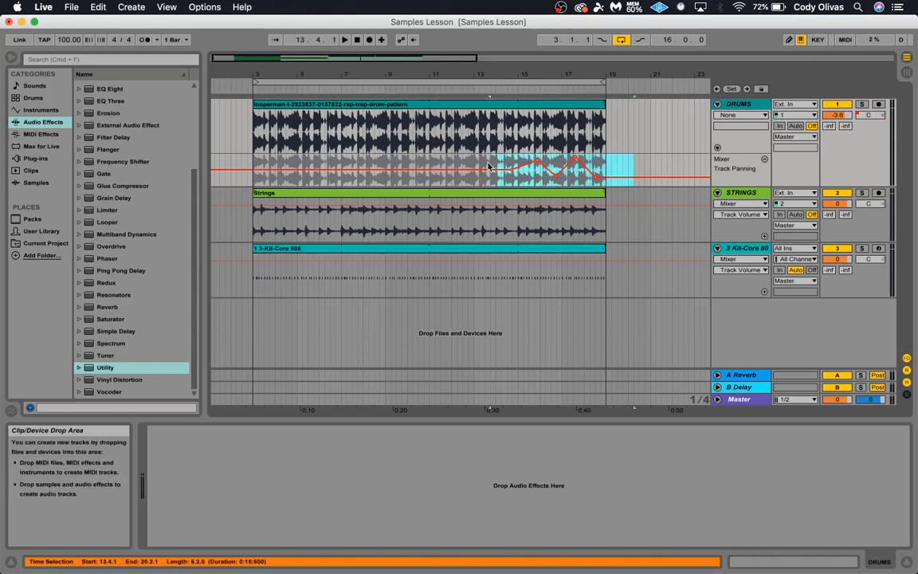
key("Delete")
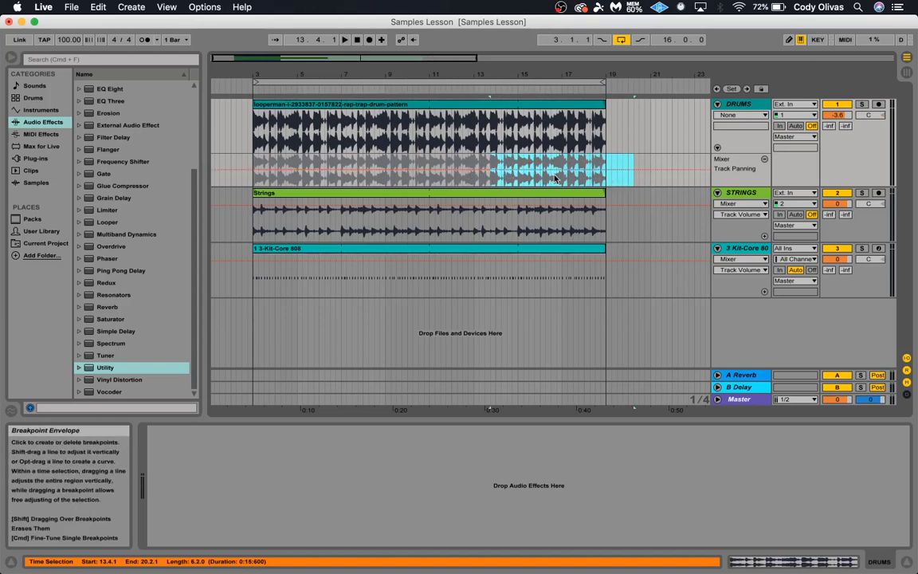
Draw a rightward panning rise on DRUMS around bars 14 to 15 and delete all automation of the pan control.
mouse_move(534, 171)
left_mouse_down()
mouse_move(505, 163)
mouse_move(505, 172)
mouse_move(533, 164)
left_mouse_up()
left_click(510, 170)
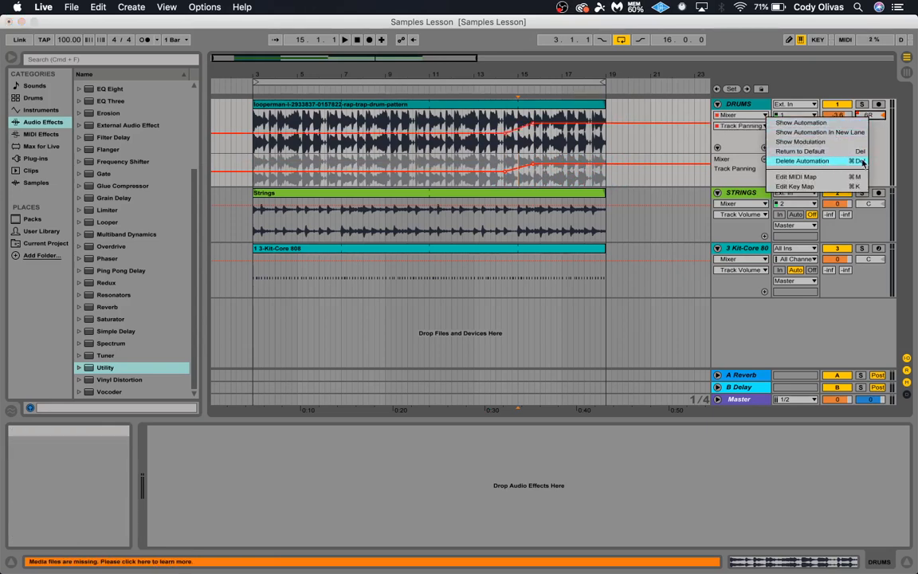
left_click(821, 162)
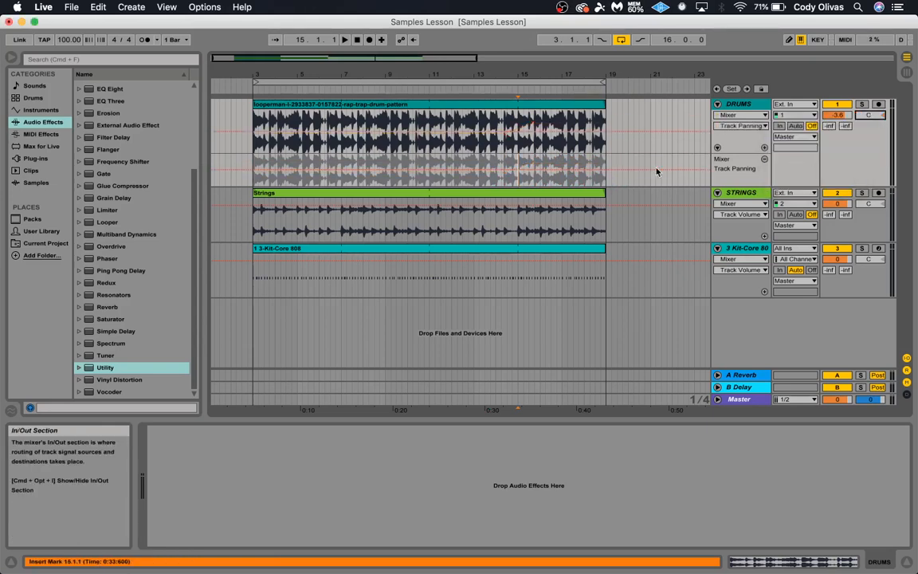
Draw a DRUMS panning envelope that peaks to the right after bar 15 and falls to 16R near bar 17.
left_click(509, 170)
left_click_drag(526, 170, 561, 170)
left_click(560, 162)
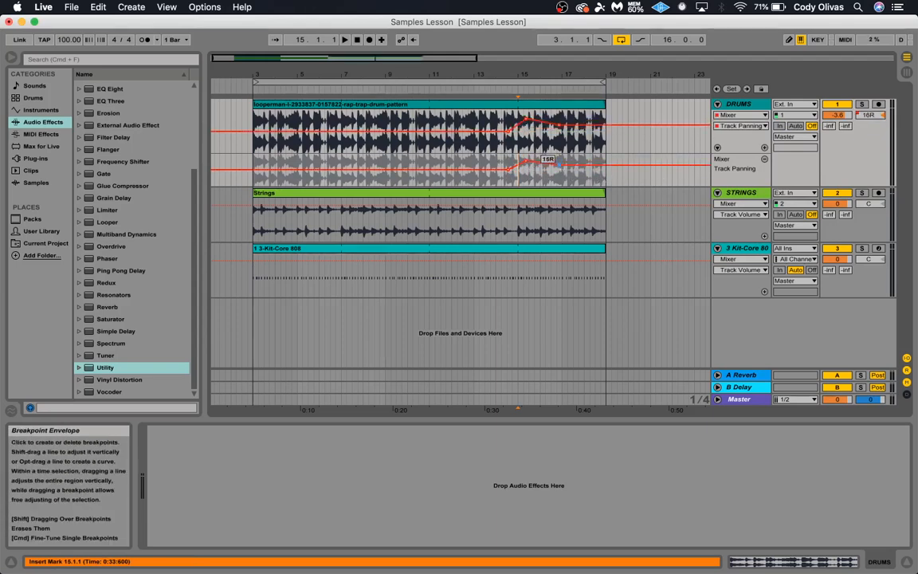
Remove the DRUMS panning breakpoints near bars 15 and 17, and collapse the track's additional automation lane.
left_click(526, 162)
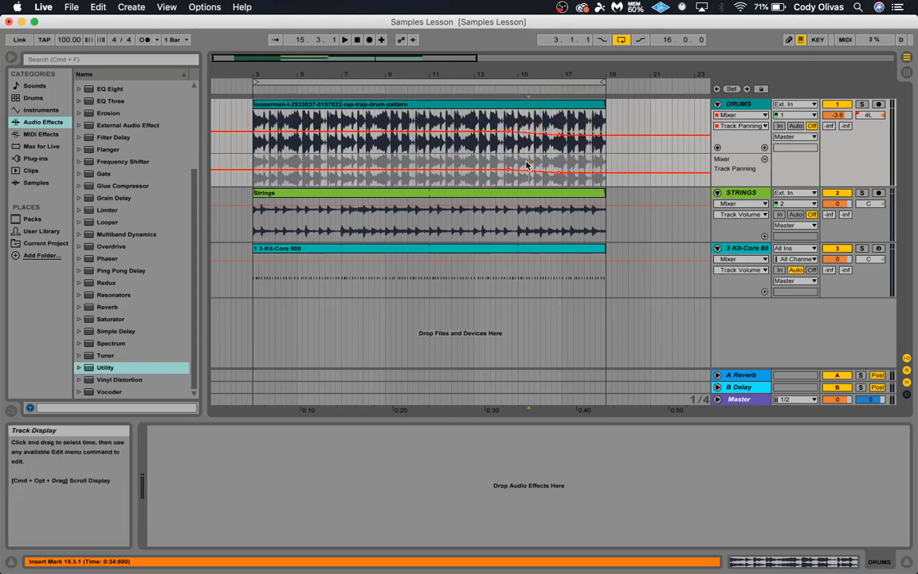
left_click(559, 174)
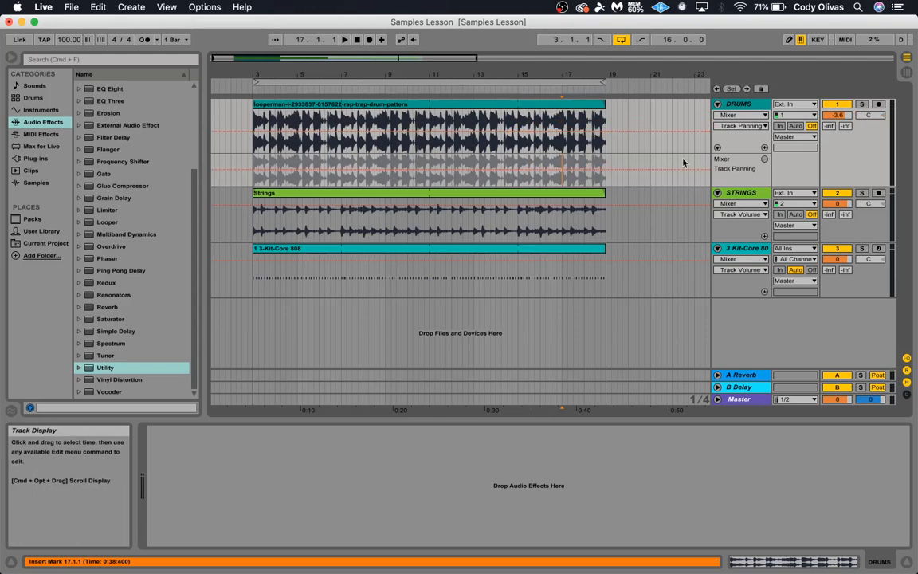
left_click(717, 148)
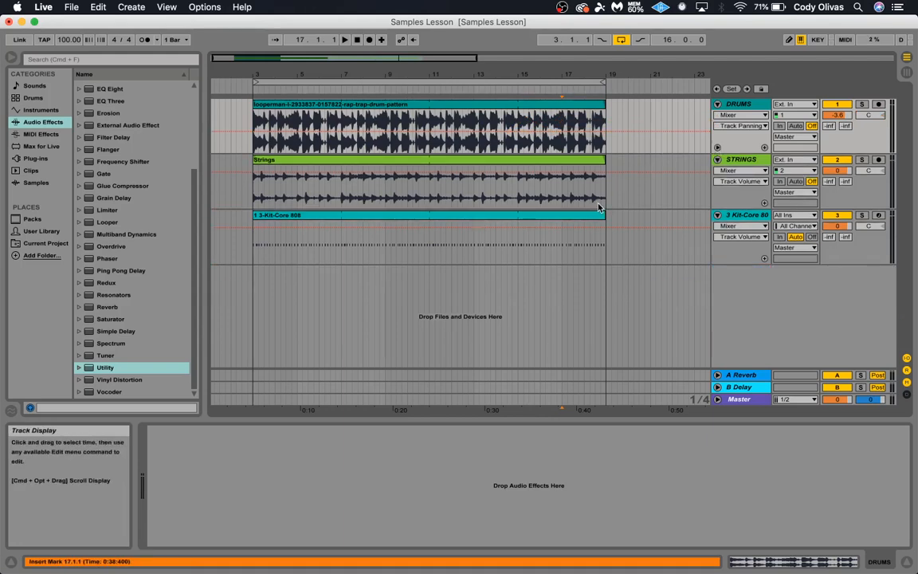
Select the DRUMS clip and add the EQ Three audio effect to its track.
left_click(475, 107)
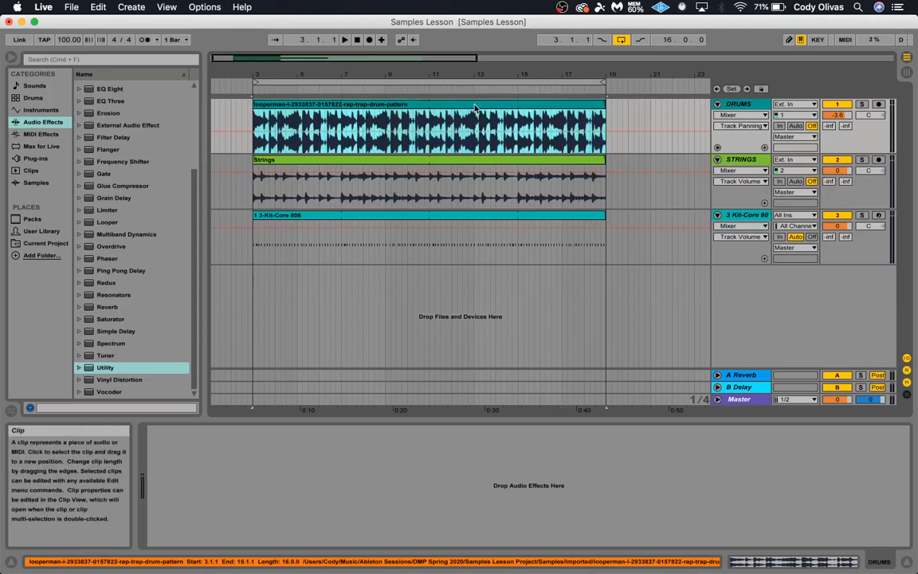
left_click(192, 220)
left_click_drag(192, 220, 189, 136)
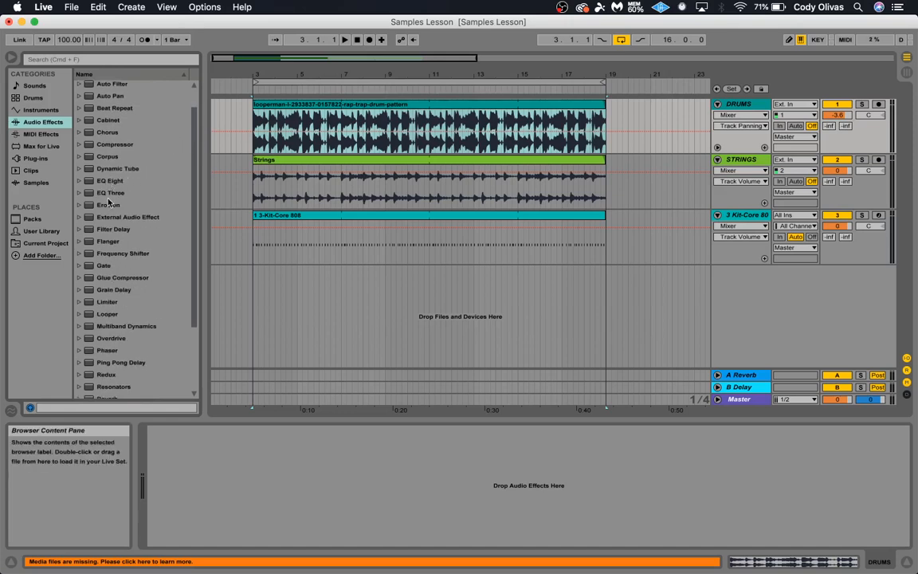
left_click(102, 192)
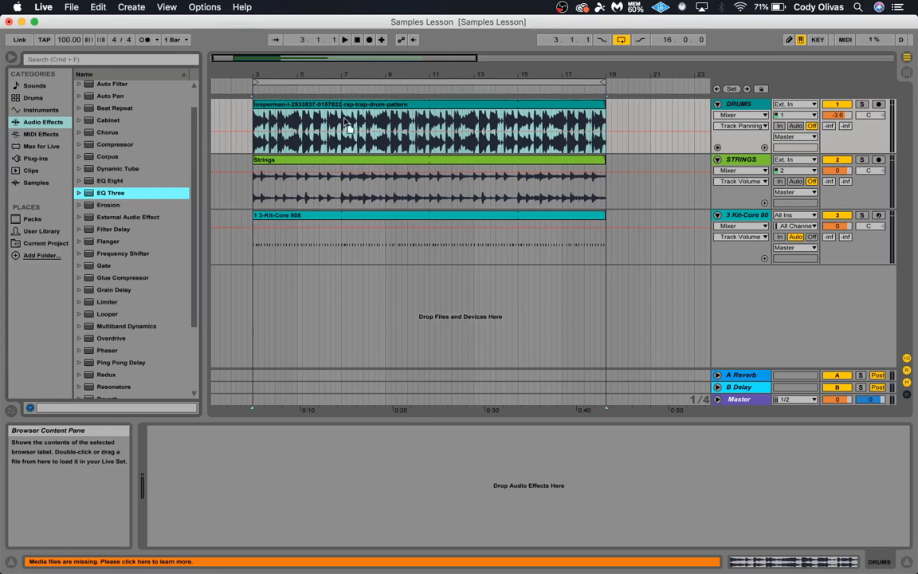
key("Return")
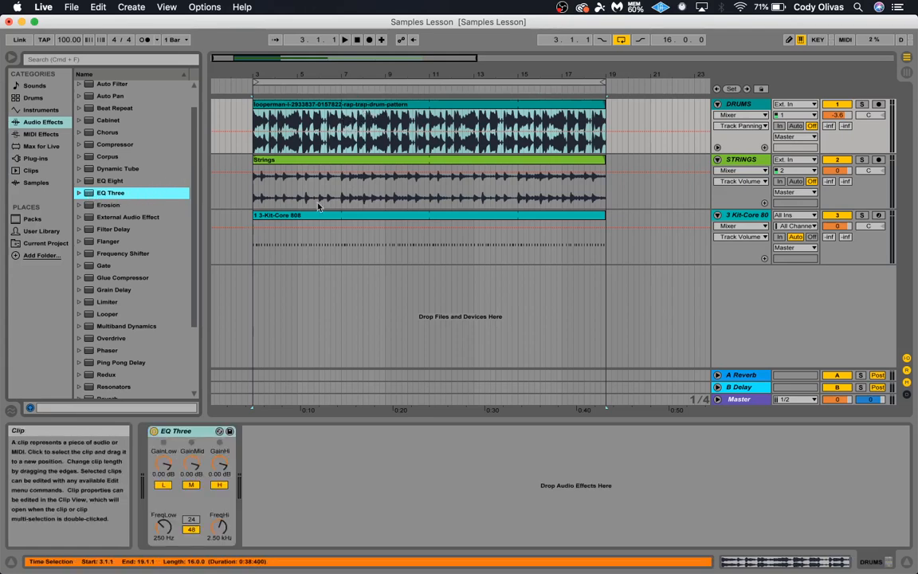
Show EQ Three's GainLow automation on DRUMS, draw a drop just before bar 16, and place the insert mark at 15.4.1.
left_click(165, 463)
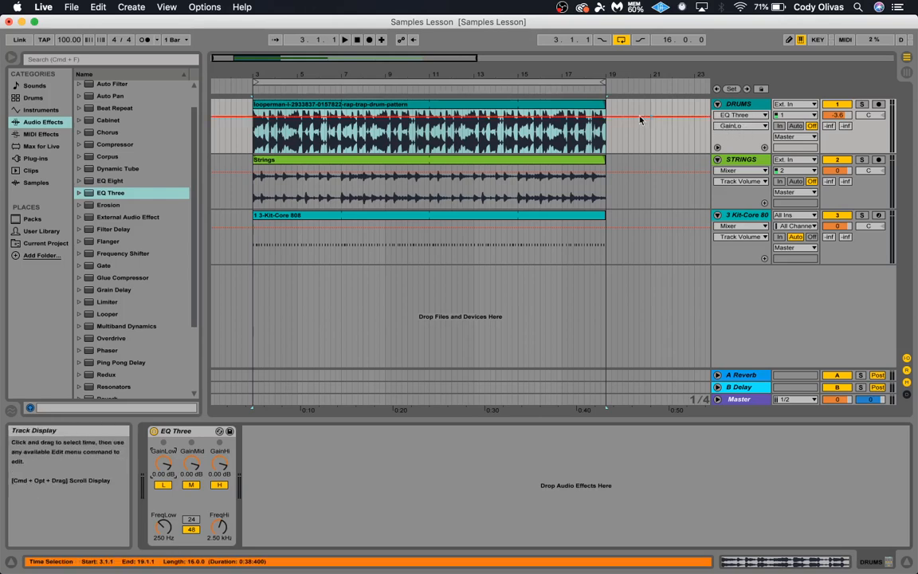
left_click(535, 117)
left_click_drag(545, 117, 545, 129)
left_click(535, 140)
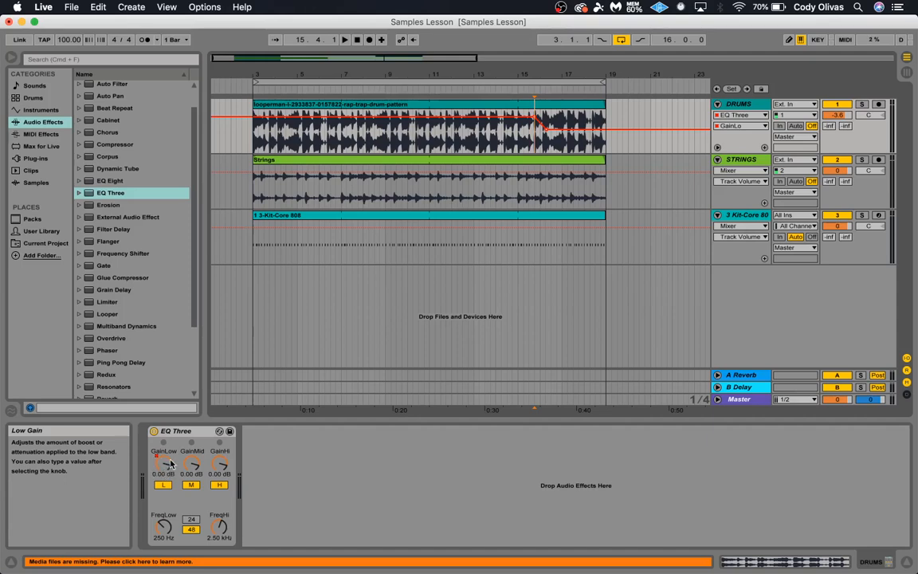
Play the arrangement from 15.4.1 through the GainLow drop on DRUMS to hear the low-band cut.
key("space")
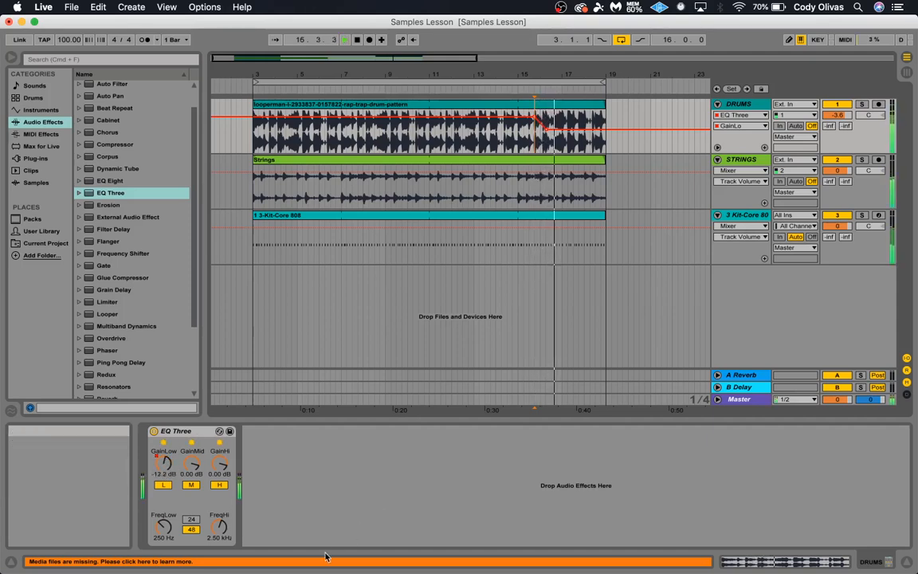
key("space")
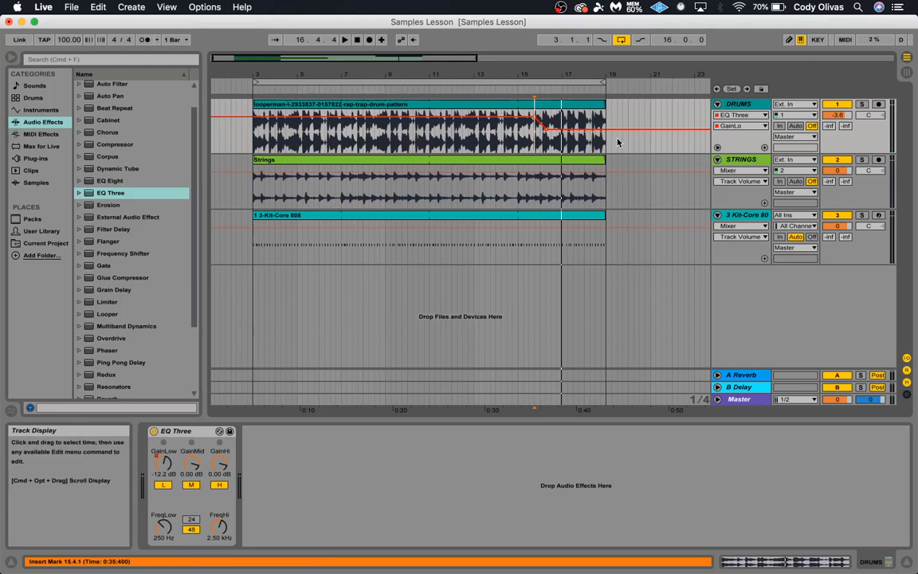
left_click_drag(608, 146, 525, 140)
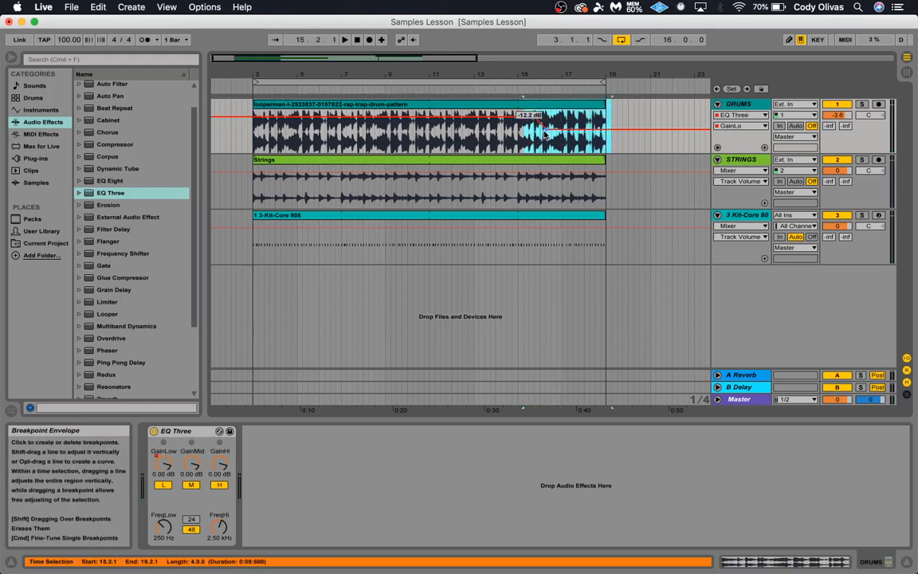
right_click(547, 136)
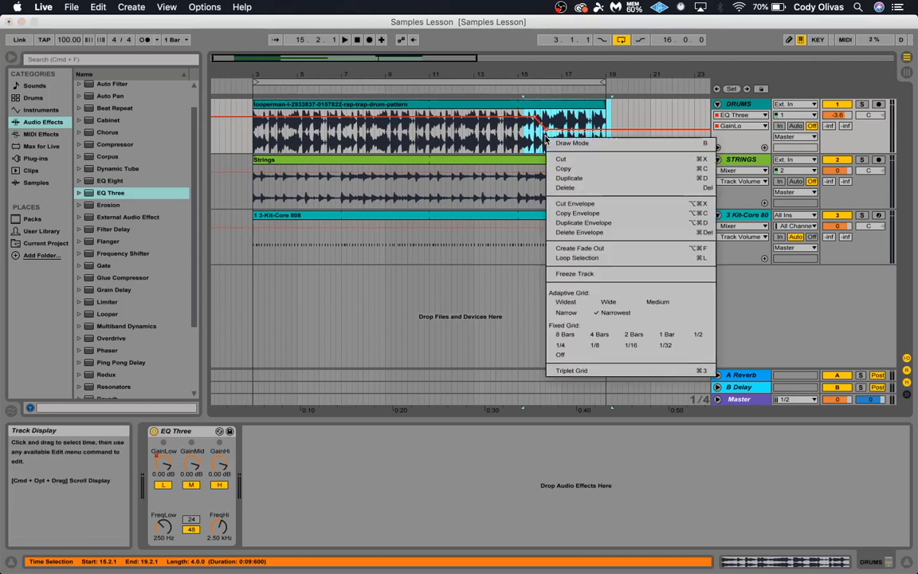
left_click(671, 118)
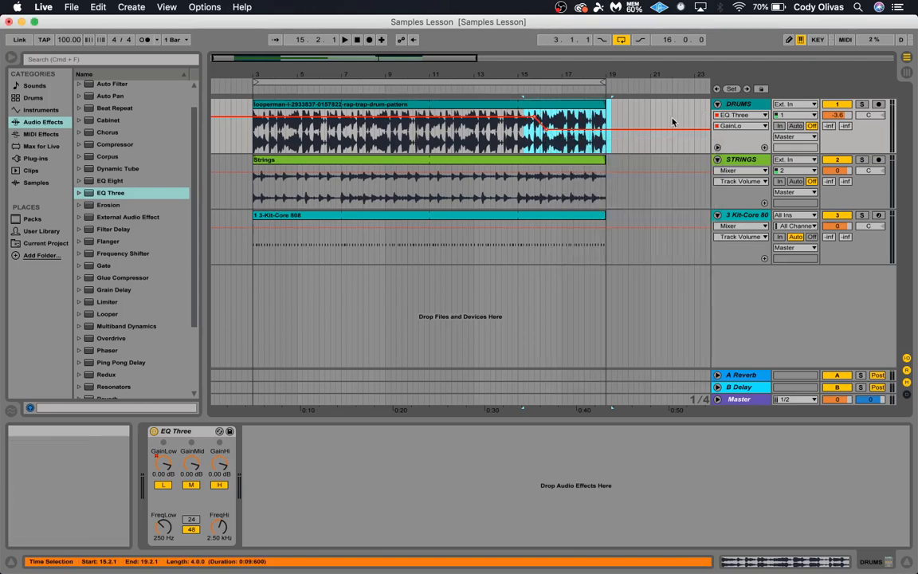
Delete EQ Three's GainLow automation on DRUMS and remove the track's extra Track Panning lane.
left_click(716, 147)
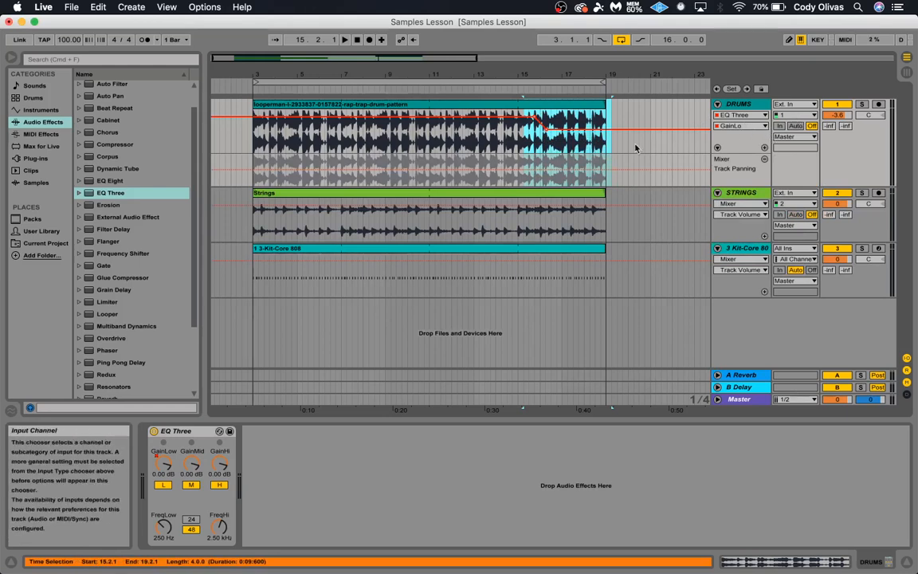
right_click(165, 465)
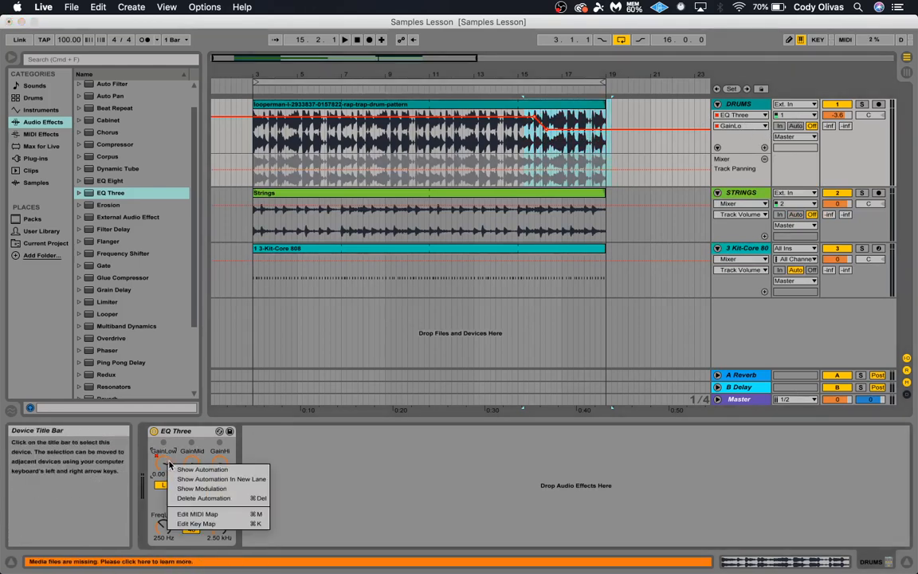
left_click(196, 499)
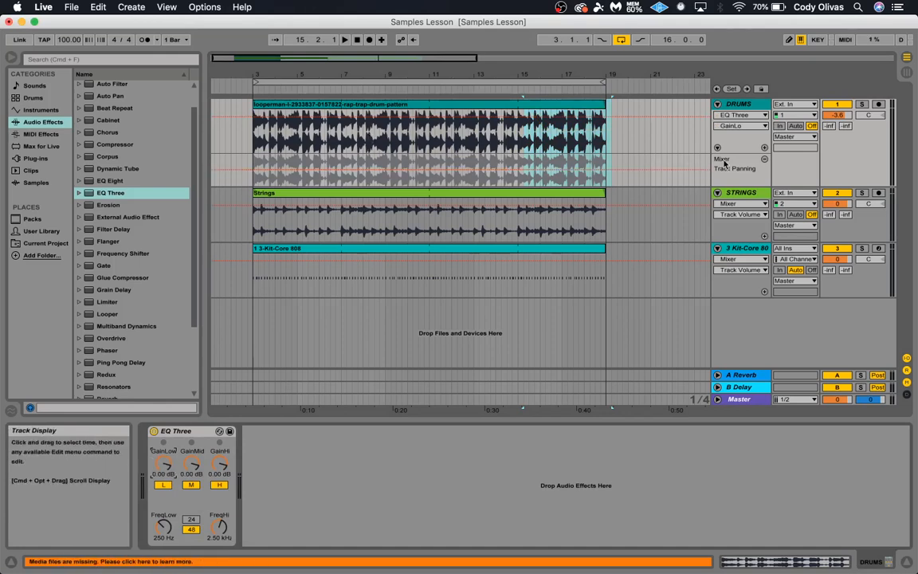
left_click(764, 159)
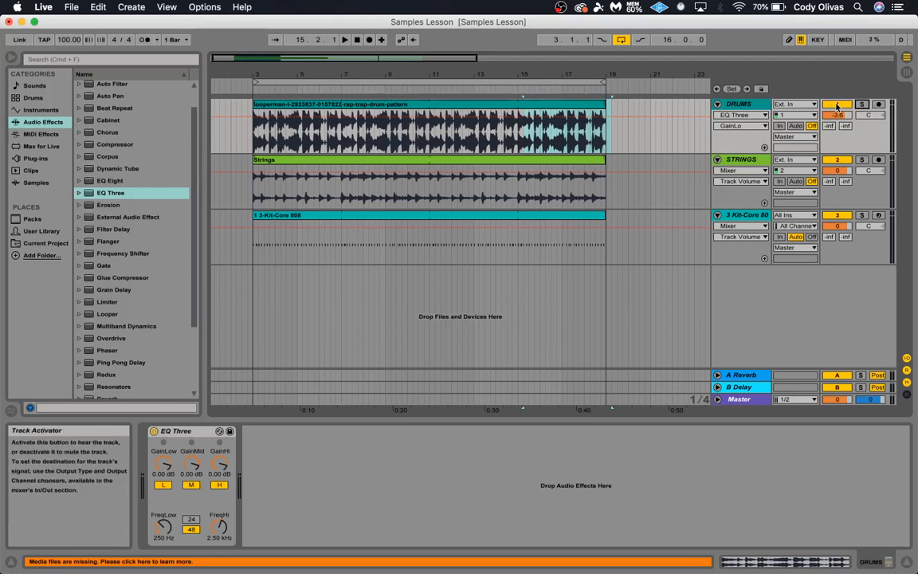
Arm and disarm the DRUMS track for recording, and deactivate and reactivate the track.
left_click(878, 104)
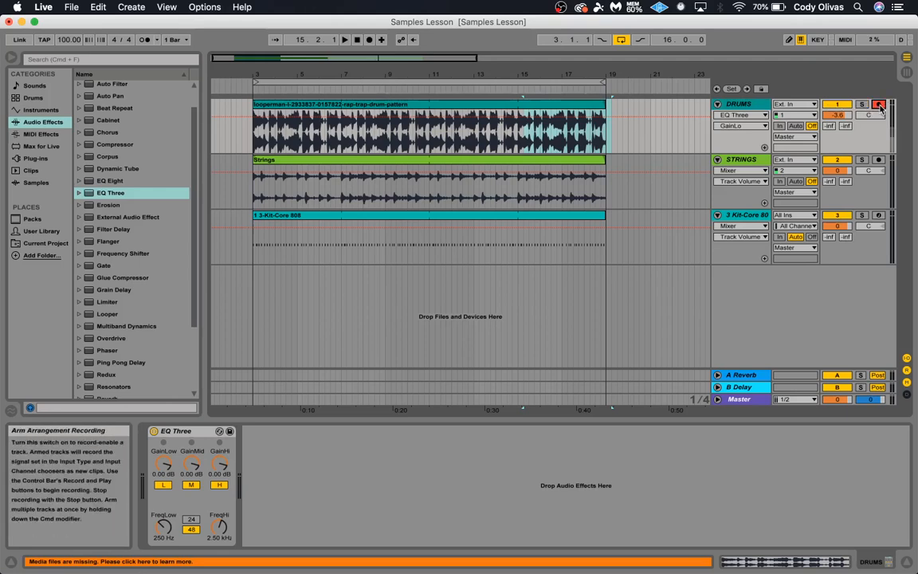
left_click(878, 104)
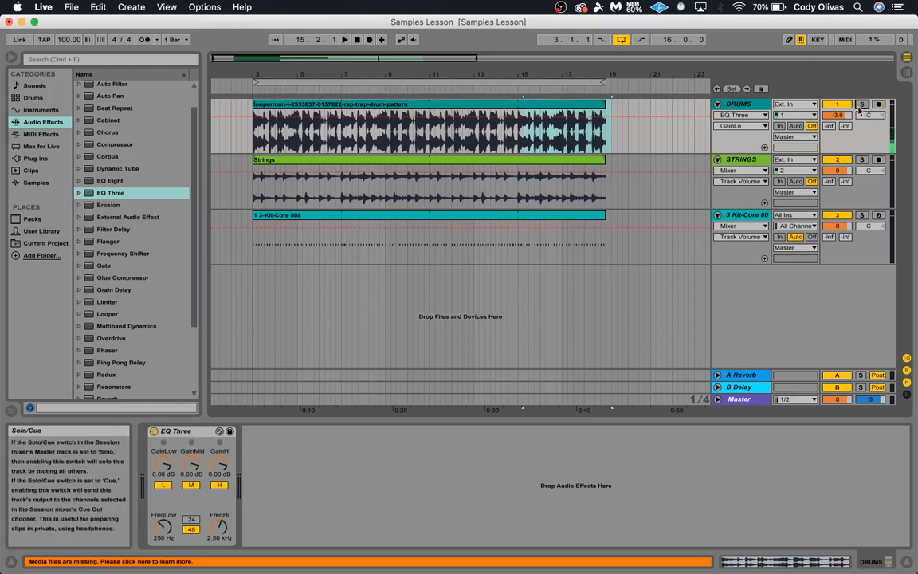
left_click(833, 105)
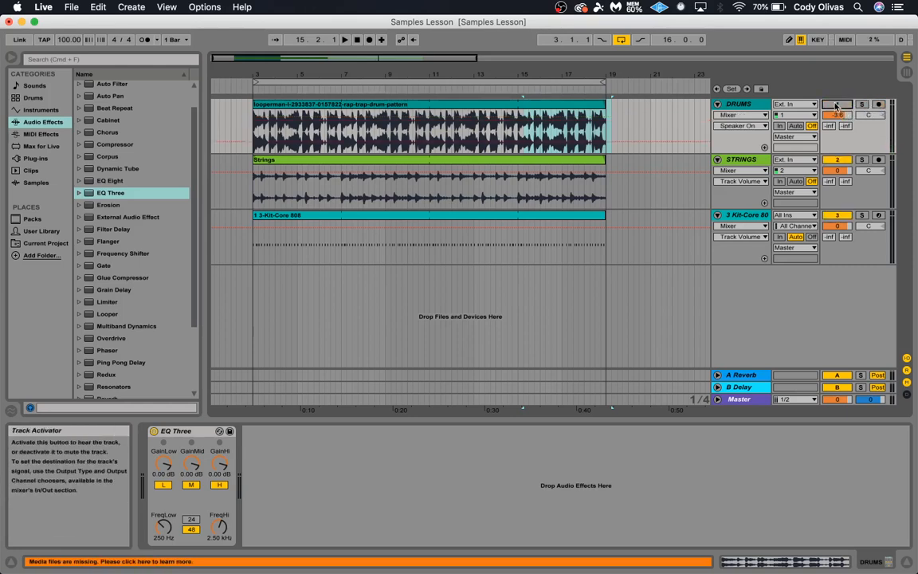
left_click(835, 106)
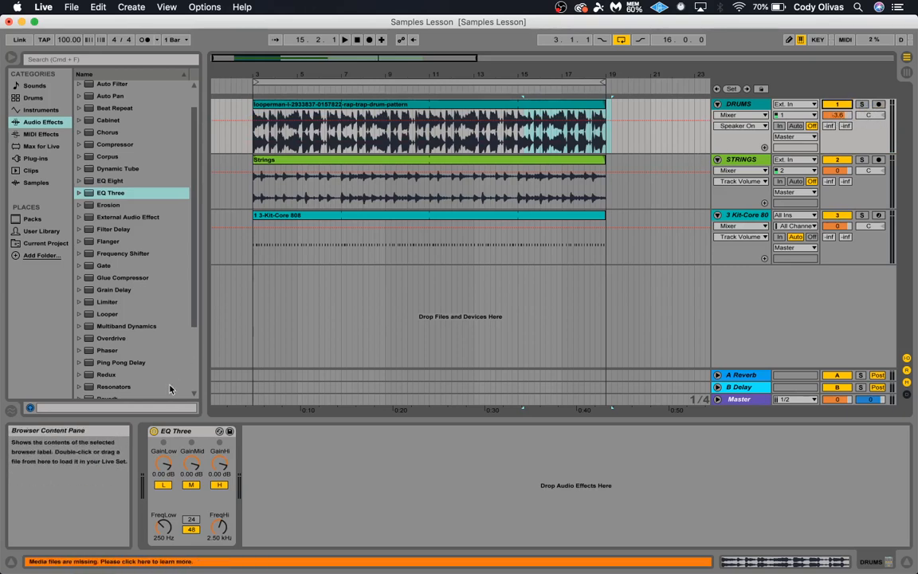
left_click(192, 434)
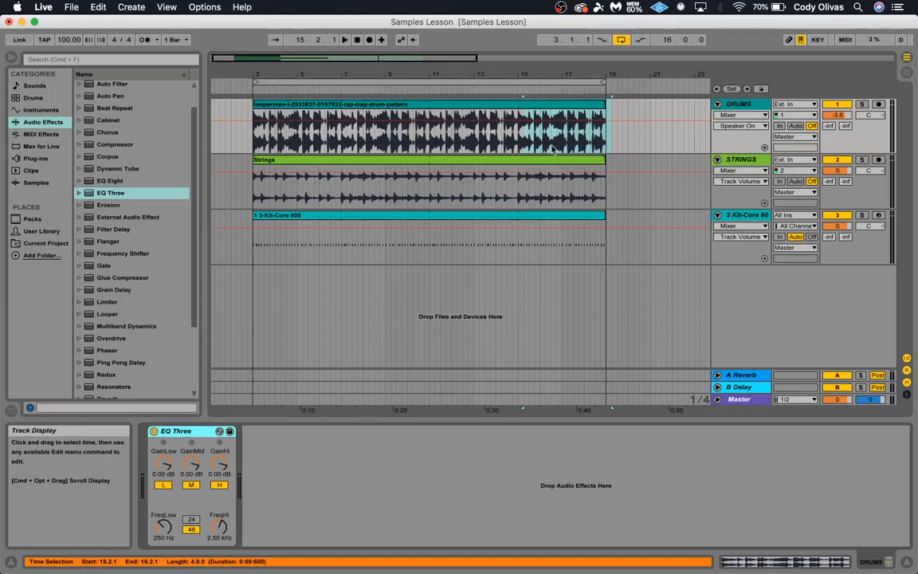
left_click(561, 9)
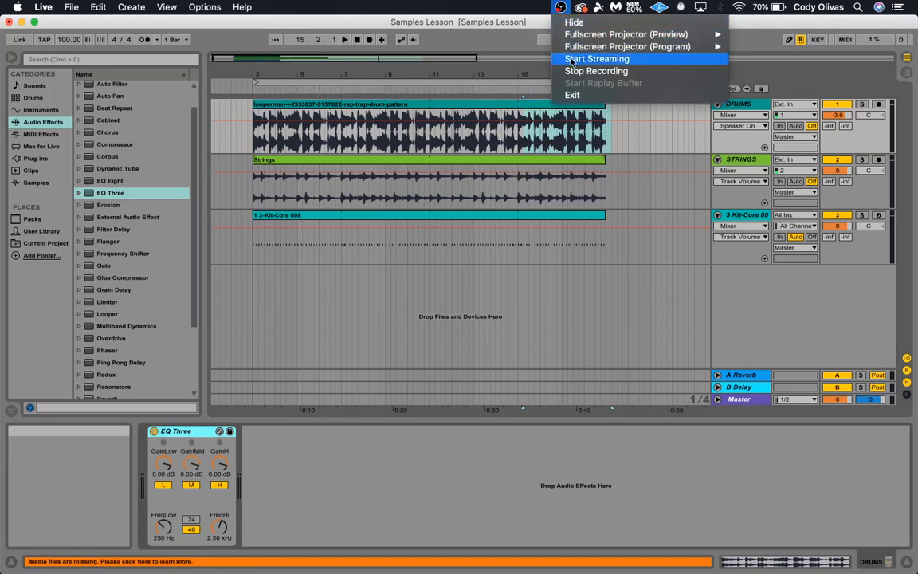